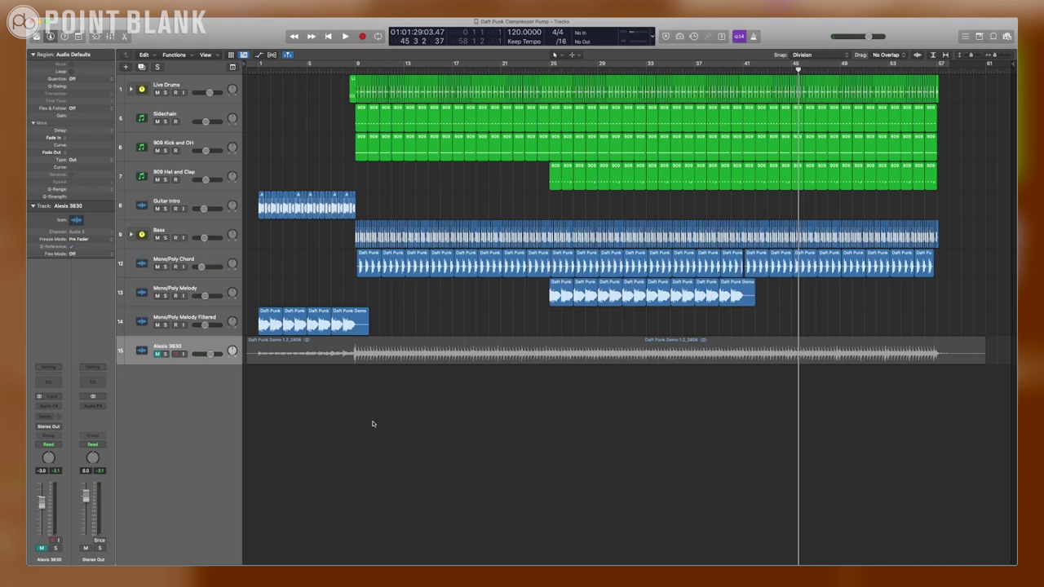
Step: Insert a stereo Compressor from Dynamics on the Stereo Out channel's Audio FX slot
click(93, 406)
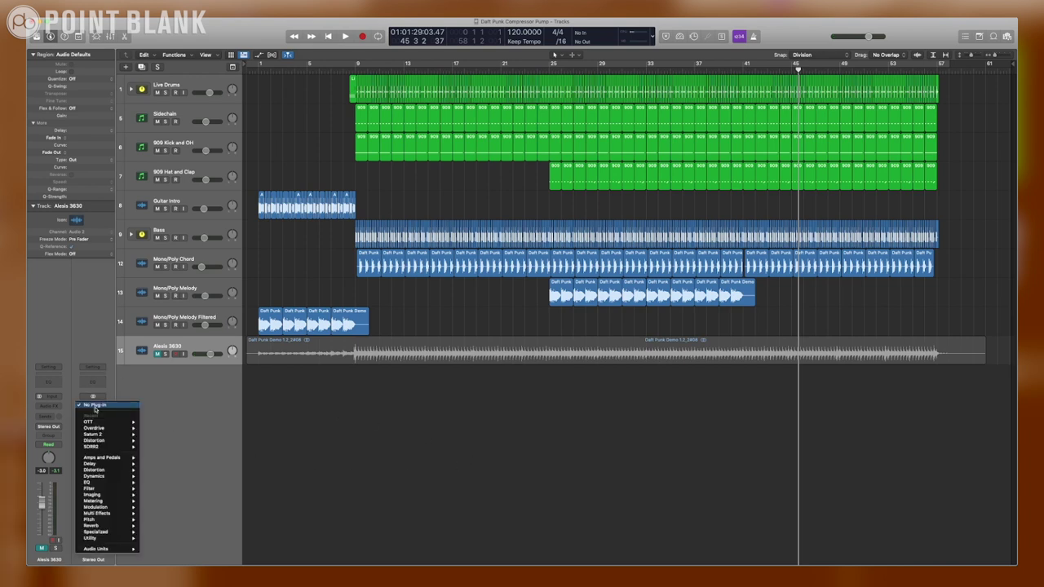
mouse_move(122, 477)
mouse_move(161, 486)
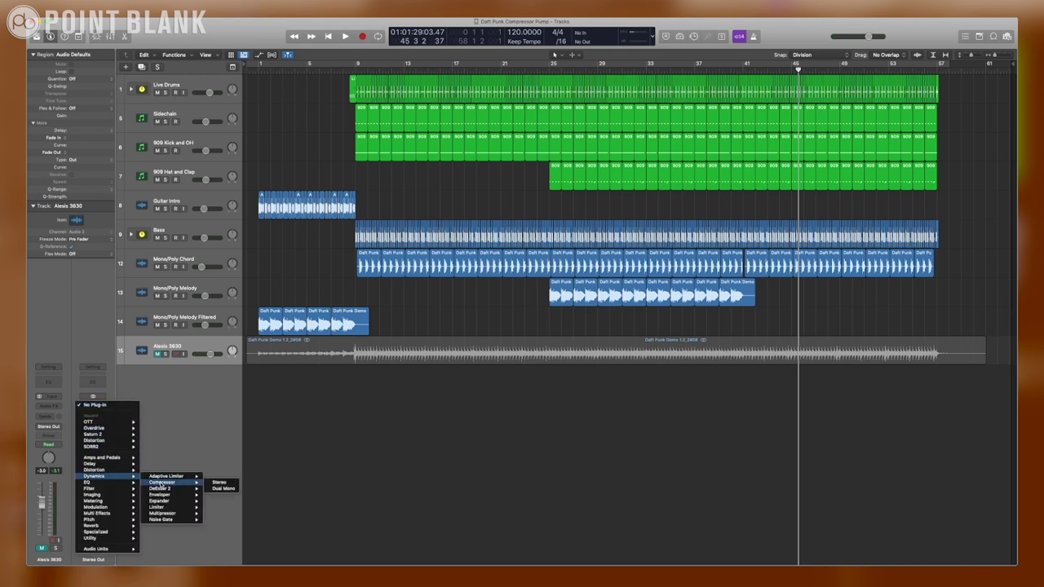
click(218, 484)
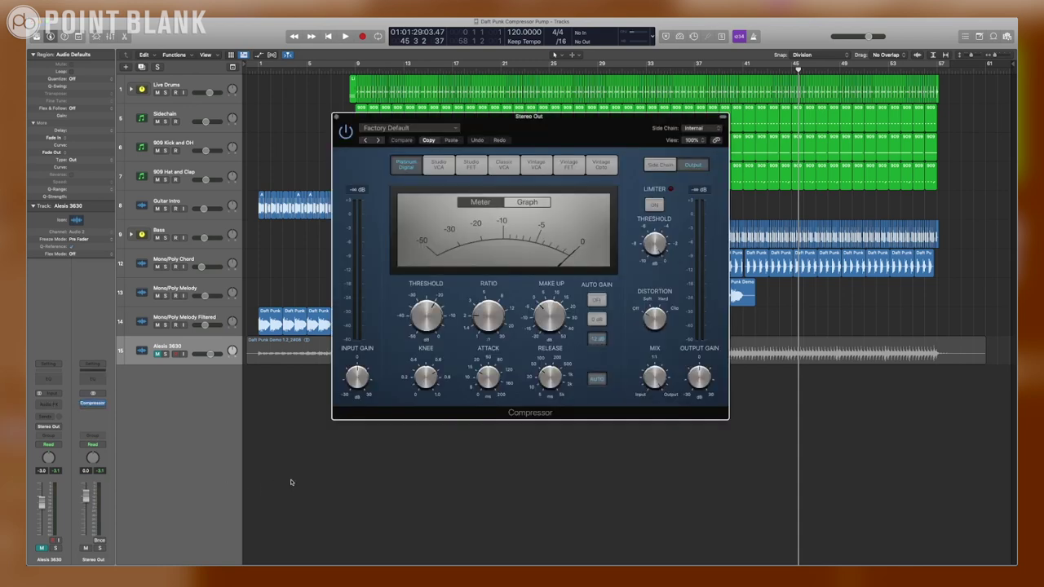
Step: Audition the Studio VCA, Vintage VCA, FET and Opto models, settling on Classic VCA
click(445, 167)
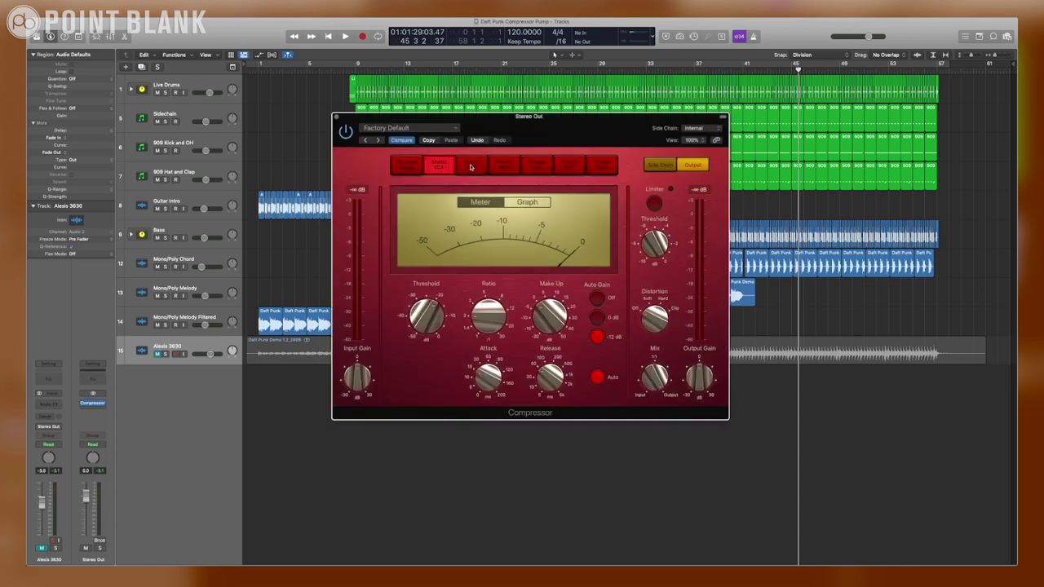
click(503, 165)
click(542, 166)
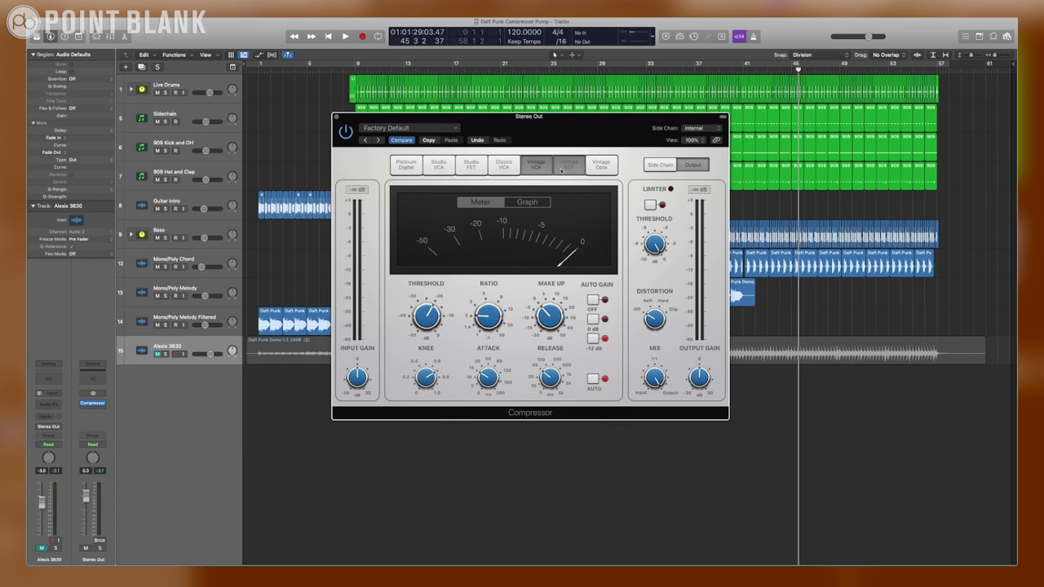
click(569, 166)
click(601, 167)
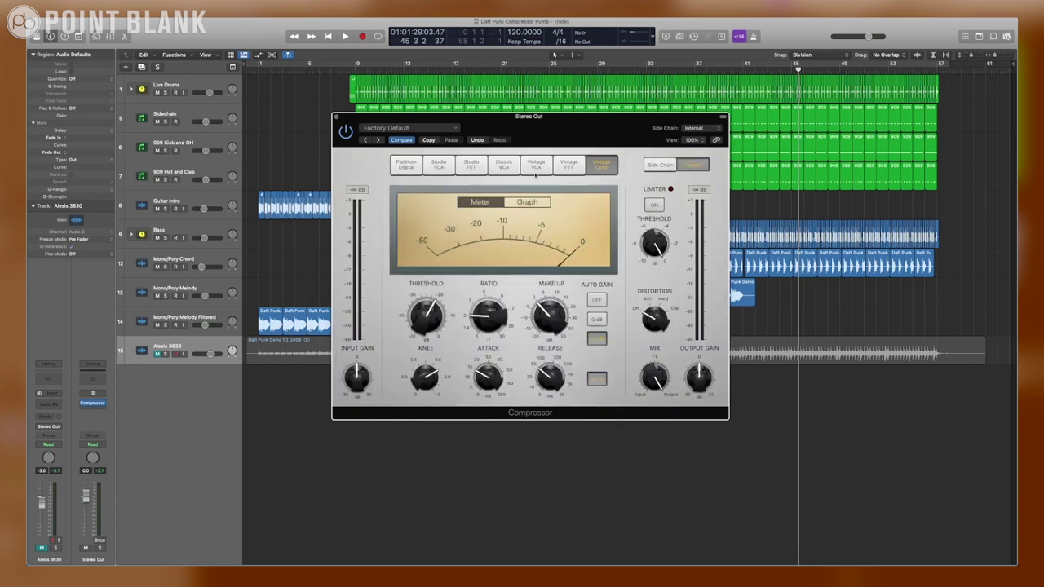
click(440, 166)
click(504, 166)
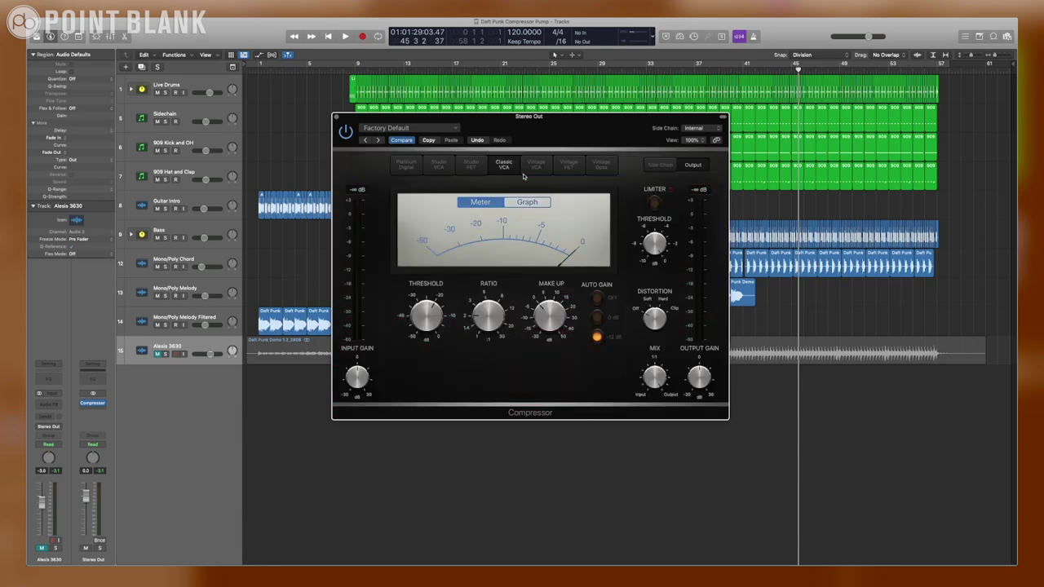
click(535, 166)
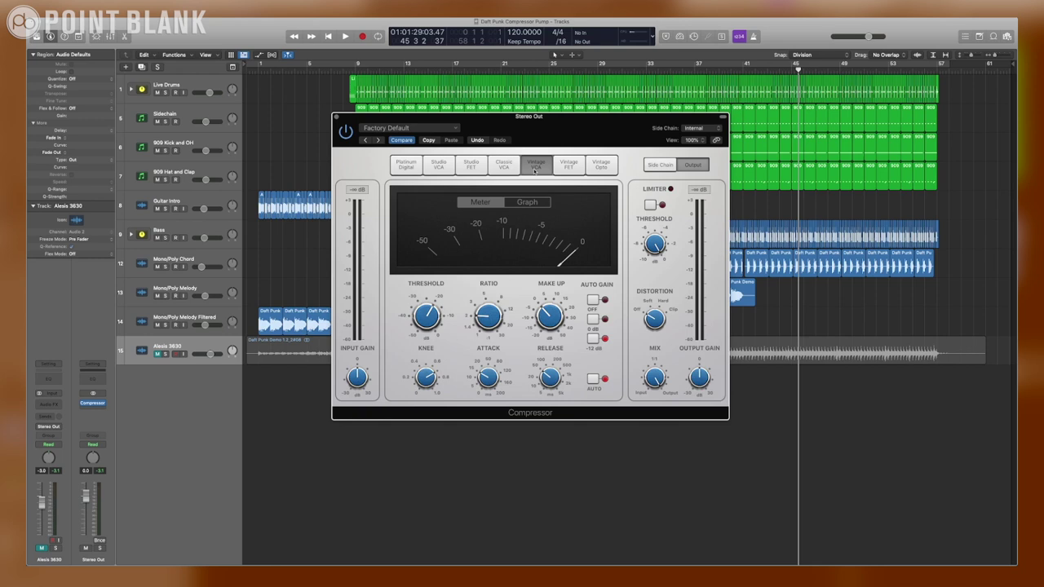
click(504, 165)
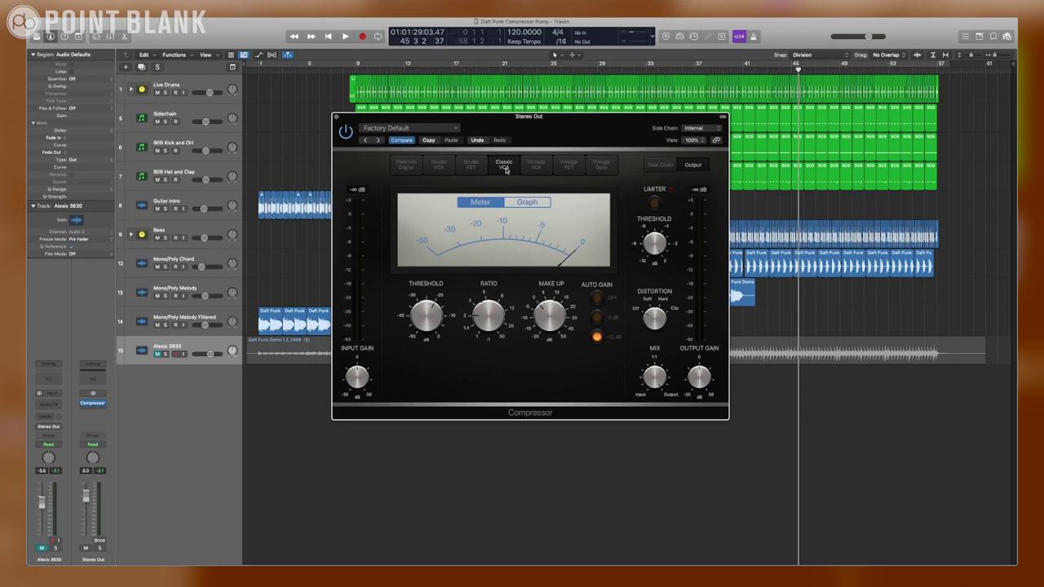
click(445, 167)
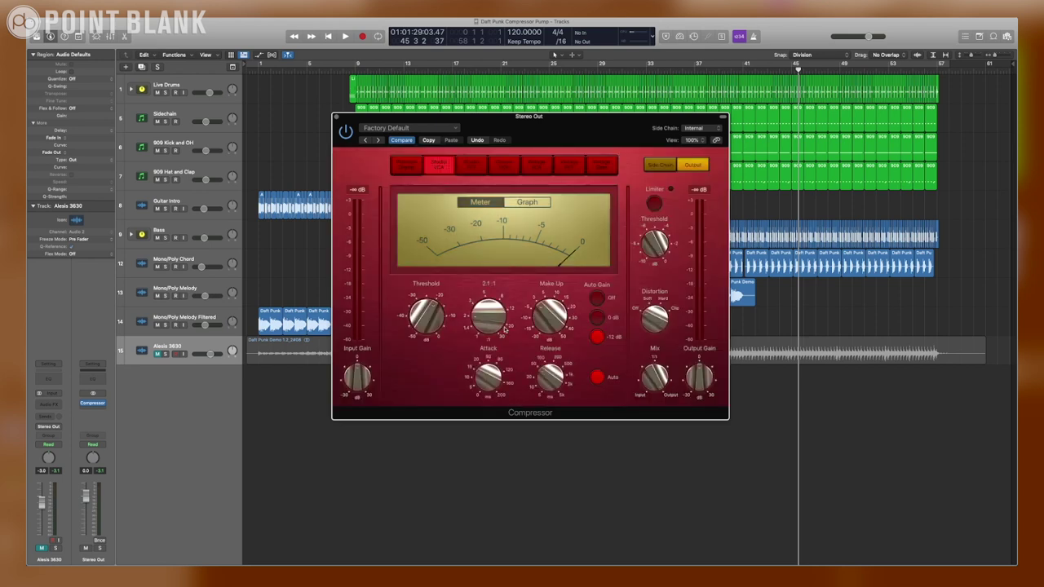
click(504, 166)
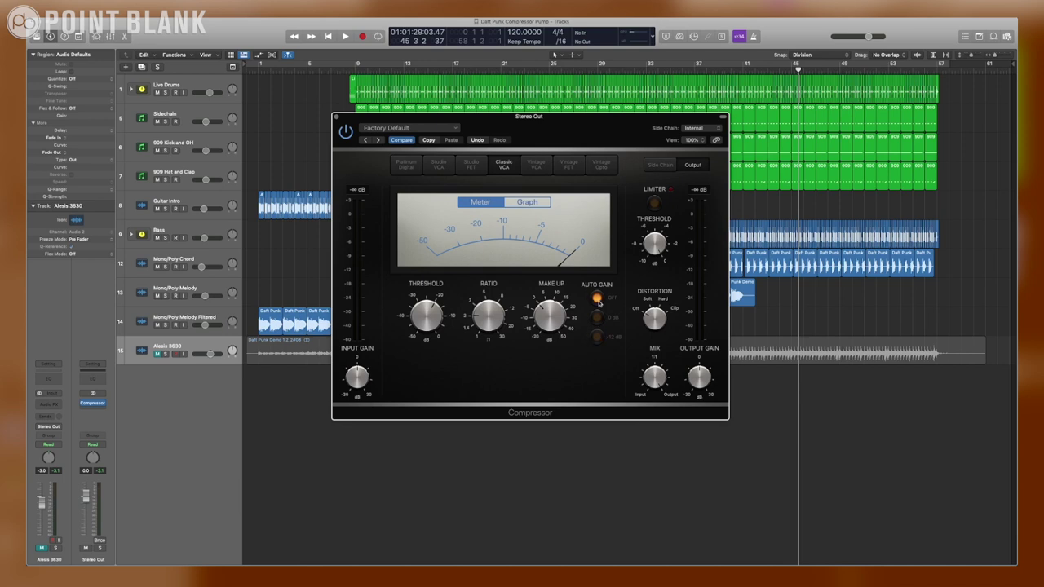
Step: Move the Compressor window aside and play the project from bar 9
drag(419, 118, 510, 118)
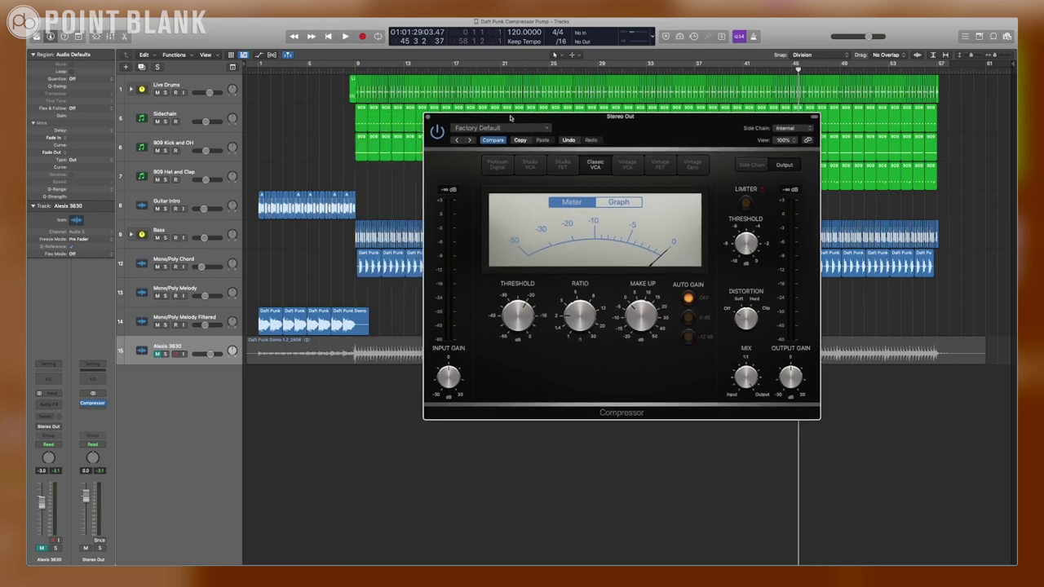
click(352, 72)
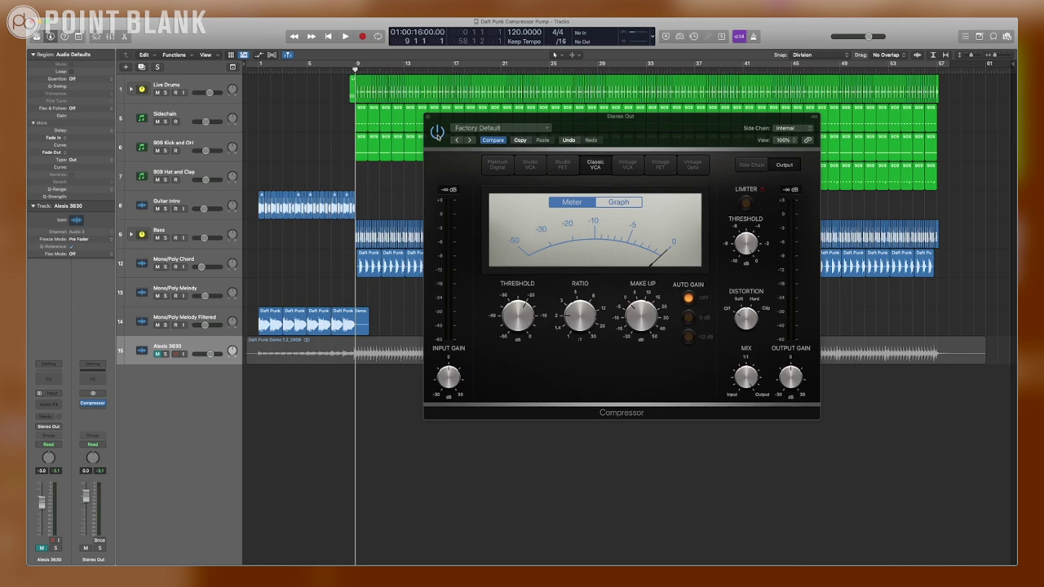
click(436, 135)
key(space)
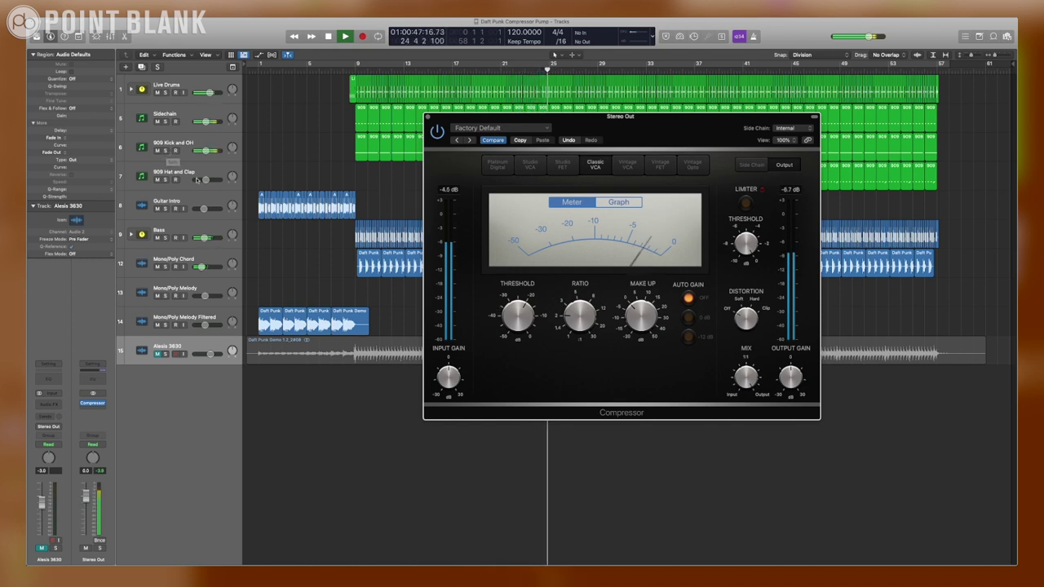
Step: Solo 909 Kick and OH, toggle its Channel EQ off and on, then close the EQ
click(165, 151)
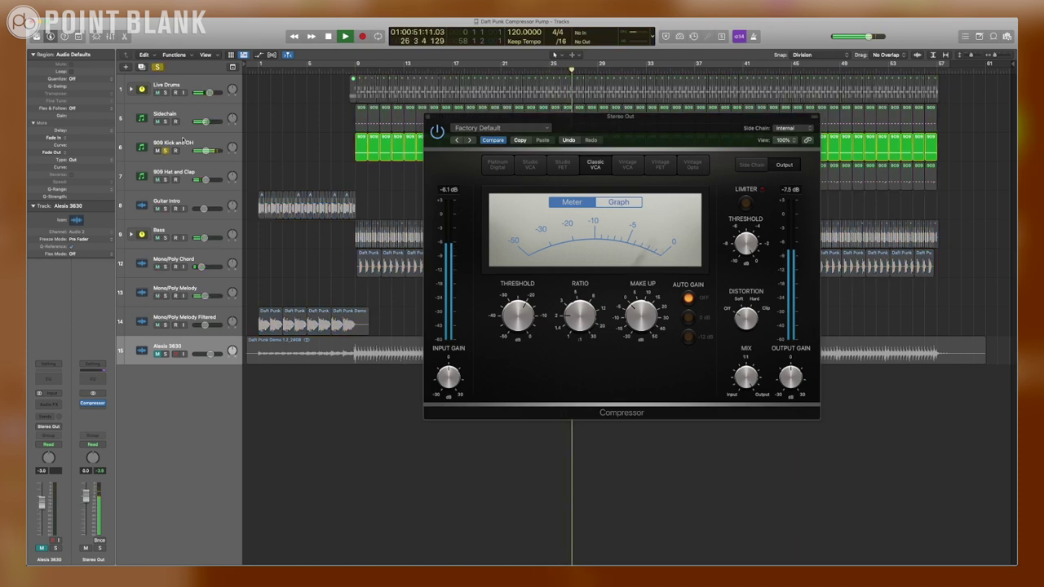
click(185, 140)
click(49, 402)
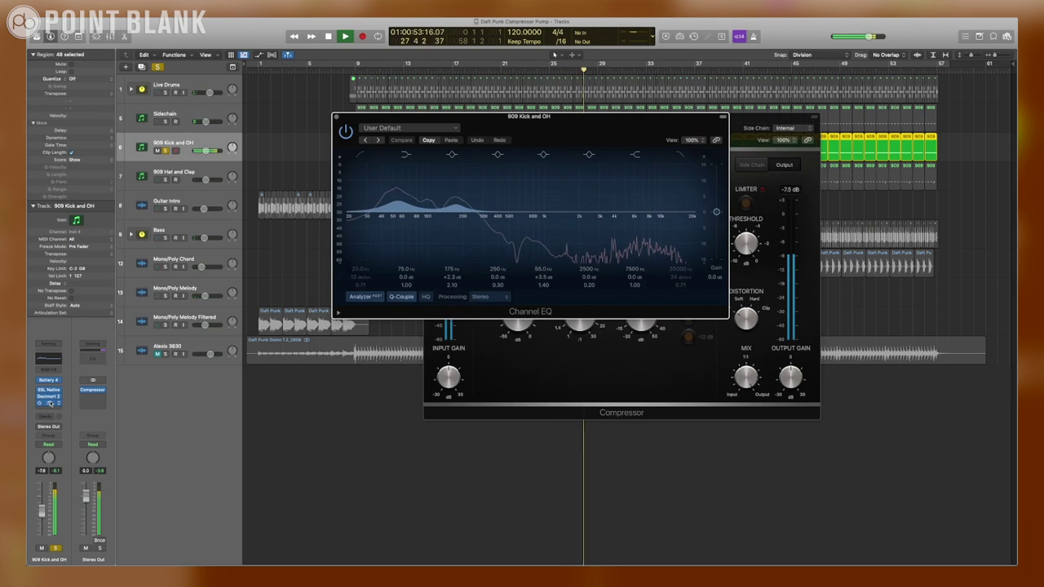
drag(612, 119, 458, 296)
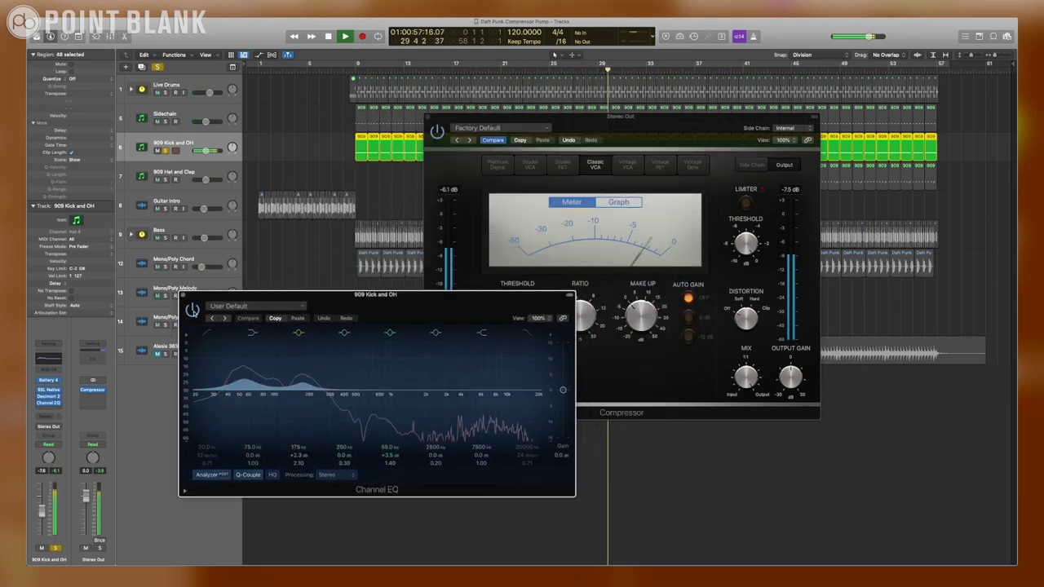
click(192, 310)
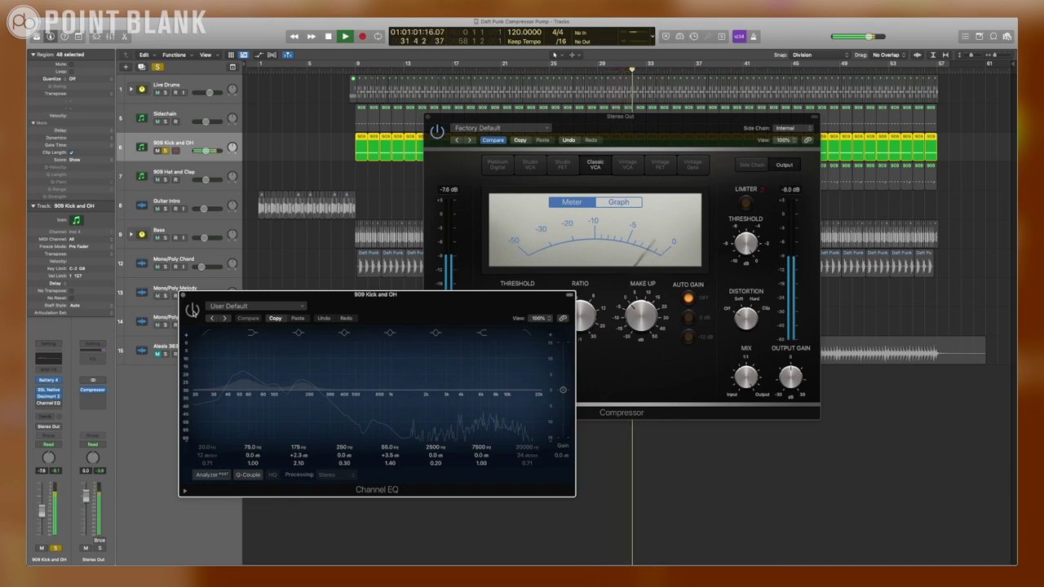
click(193, 310)
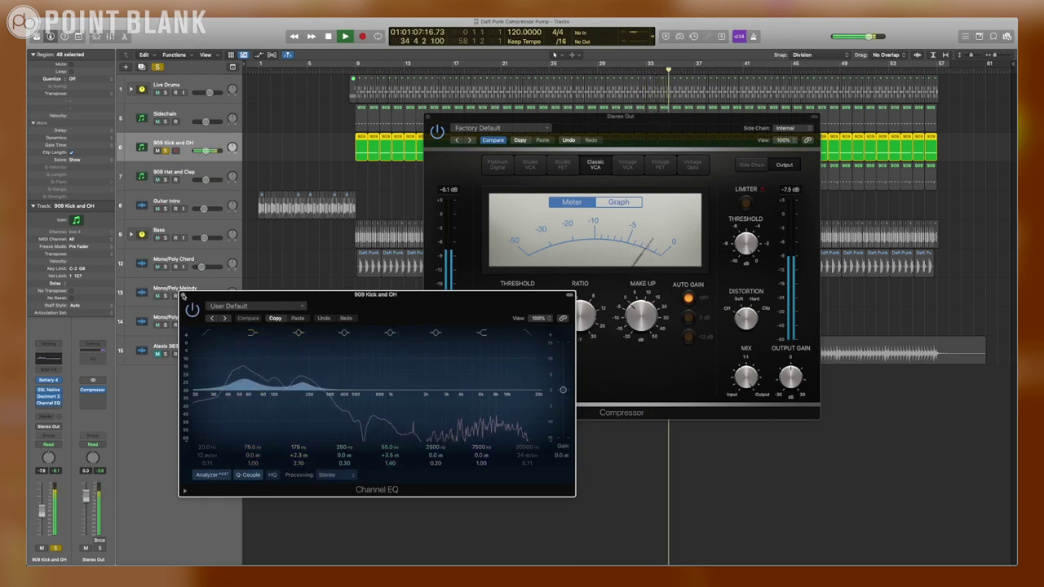
click(182, 295)
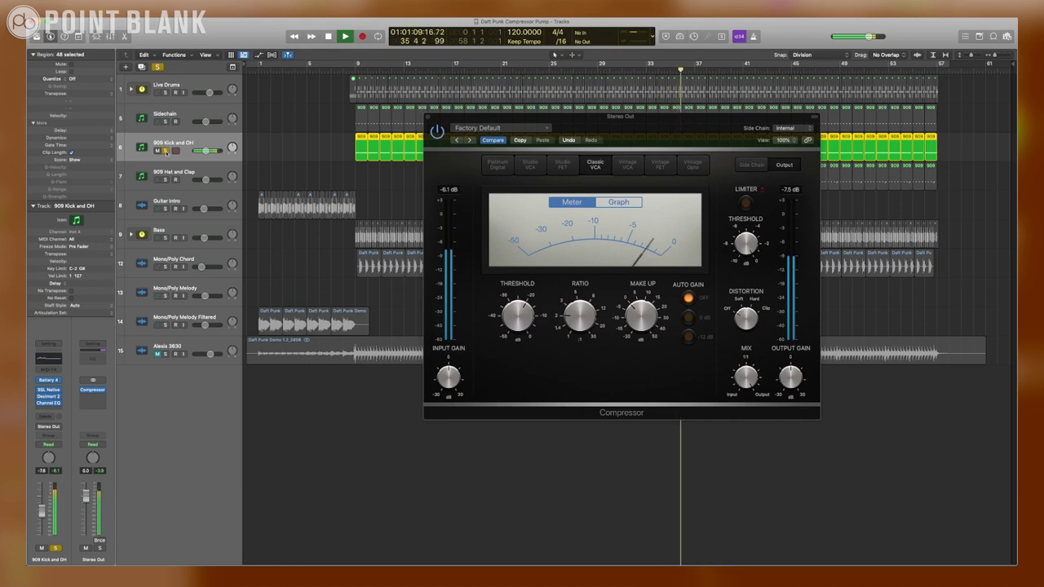
Step: Unsolo 909 Kick and OH, stop playback and return the playhead to about bar 8
click(167, 151)
drag(725, 140, 689, 147)
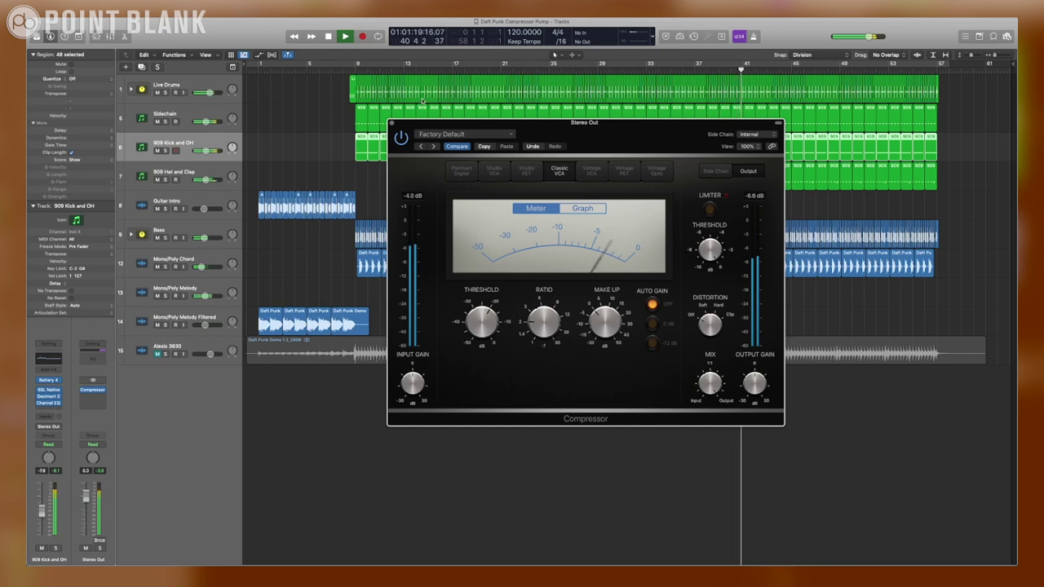
key(space)
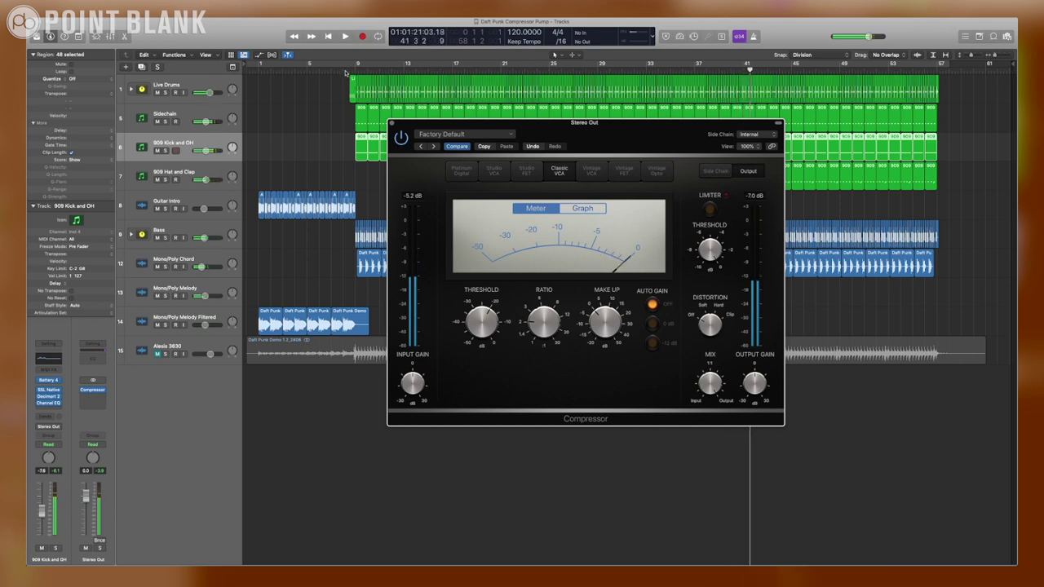
click(345, 71)
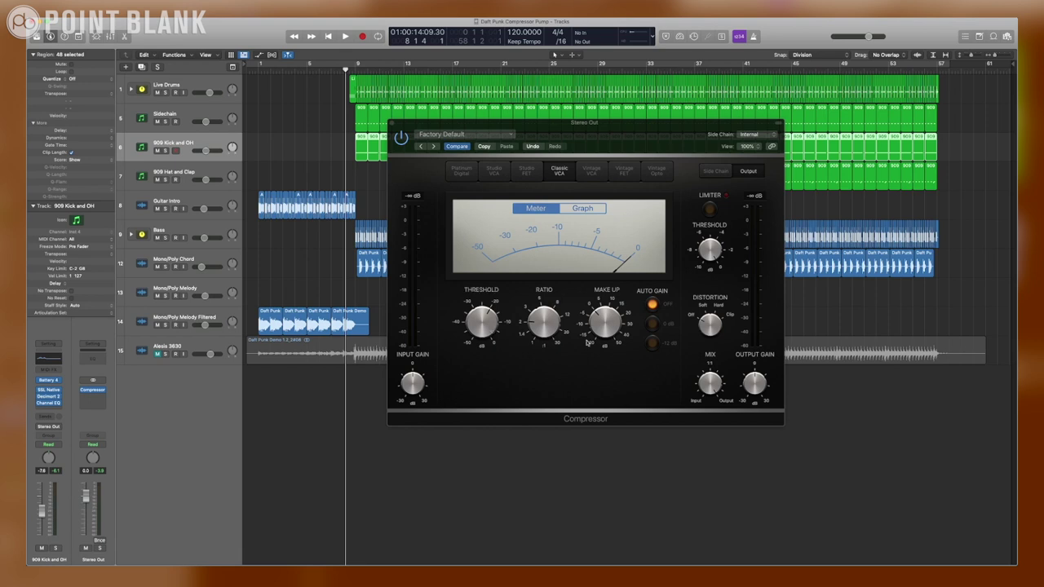
Step: During playback, lower the Compressor threshold to about -24 dB and set ratio near 2.1:1
key(space)
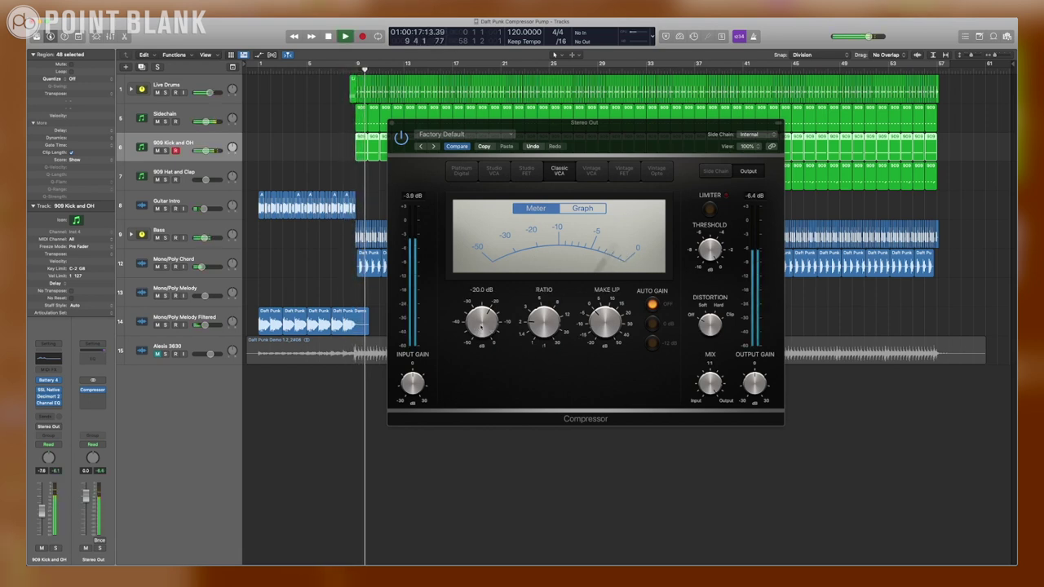
click(482, 323)
drag(482, 323, 480, 294)
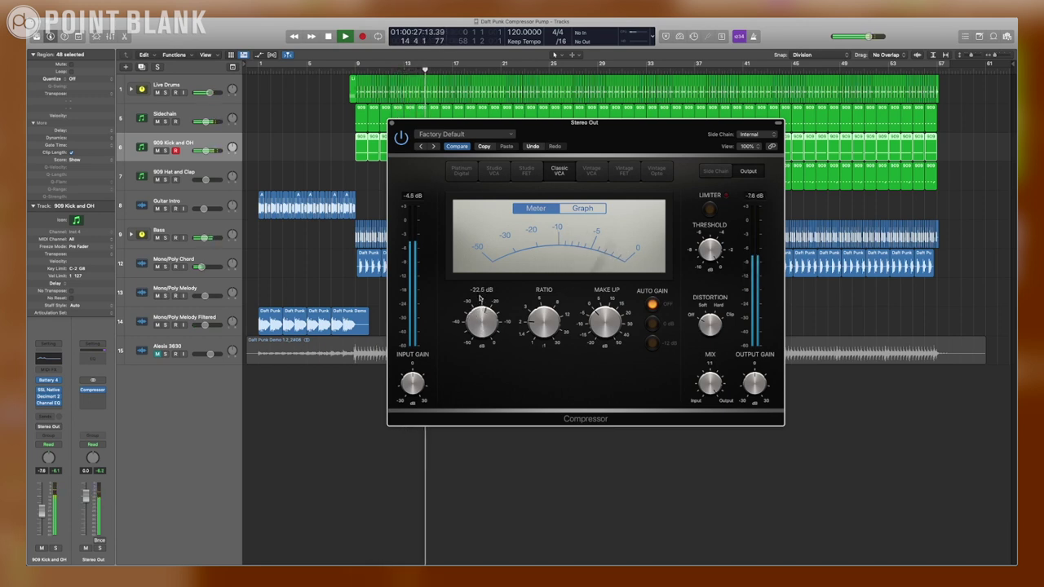
drag(545, 323, 550, 297)
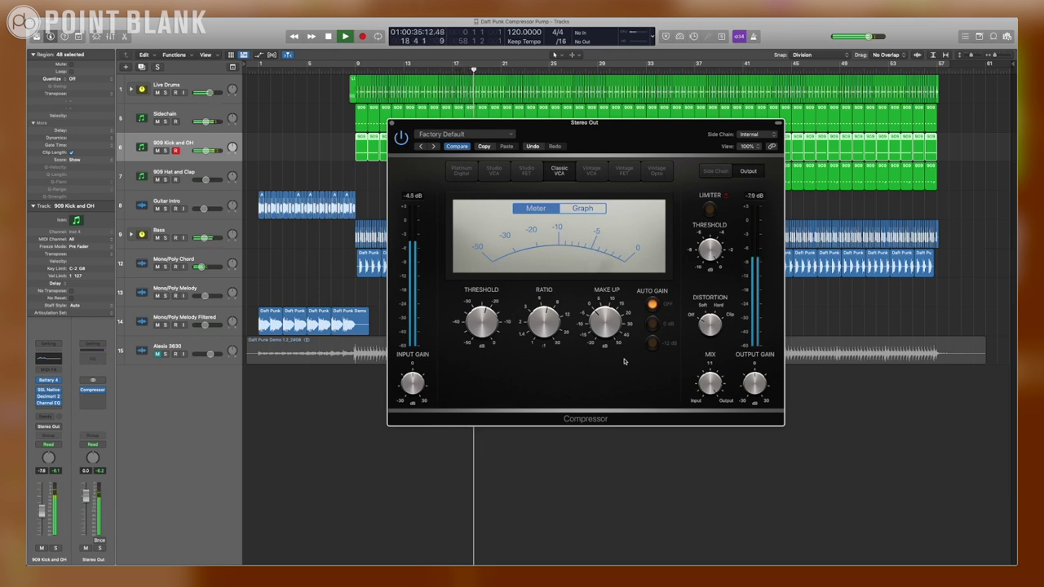
Step: Show the Compressor's side-chain settings and restart playback from about bar 8
click(725, 171)
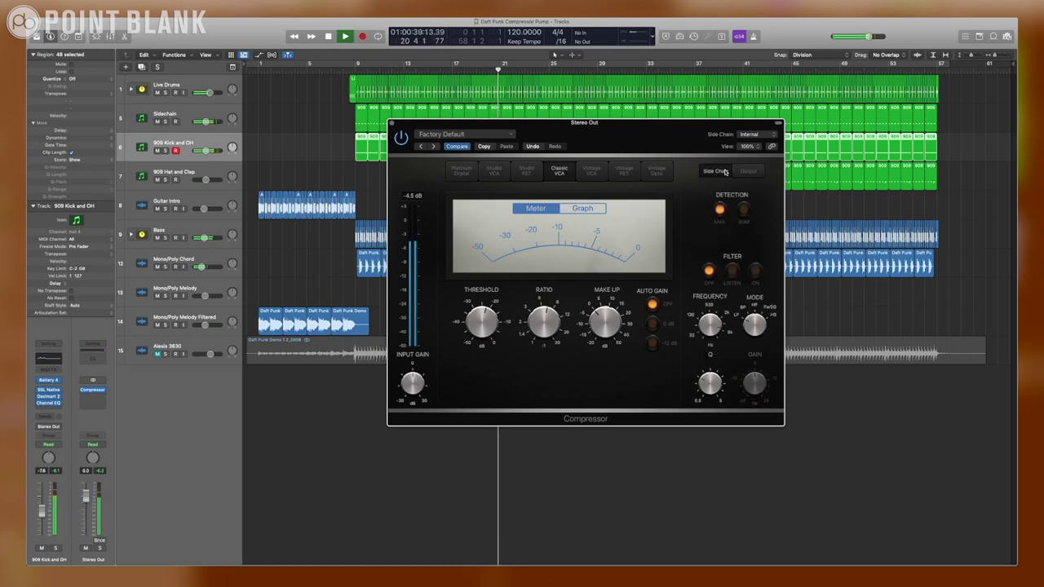
mouse_move(710, 323)
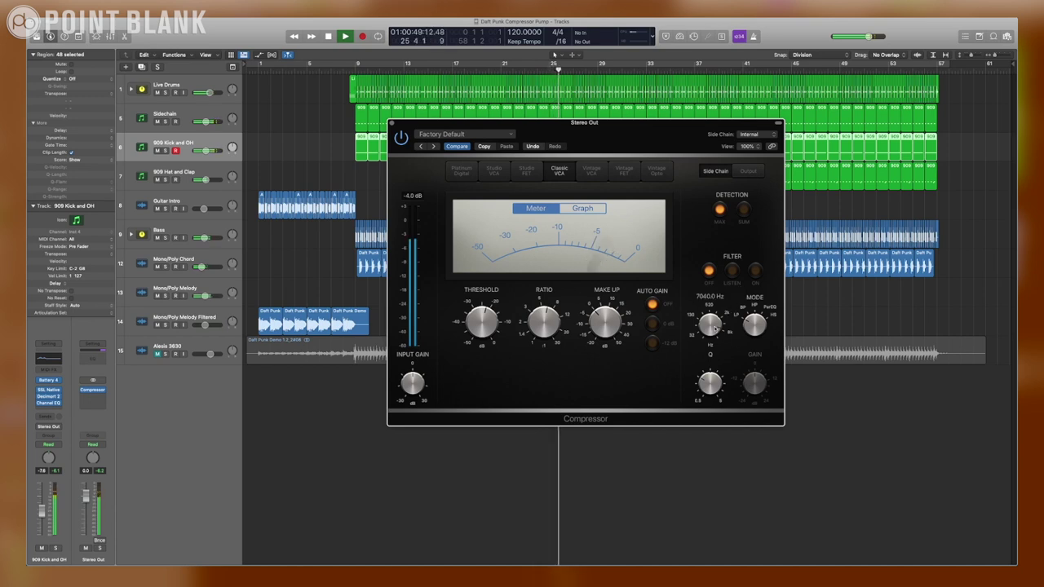
click(351, 71)
key(space)
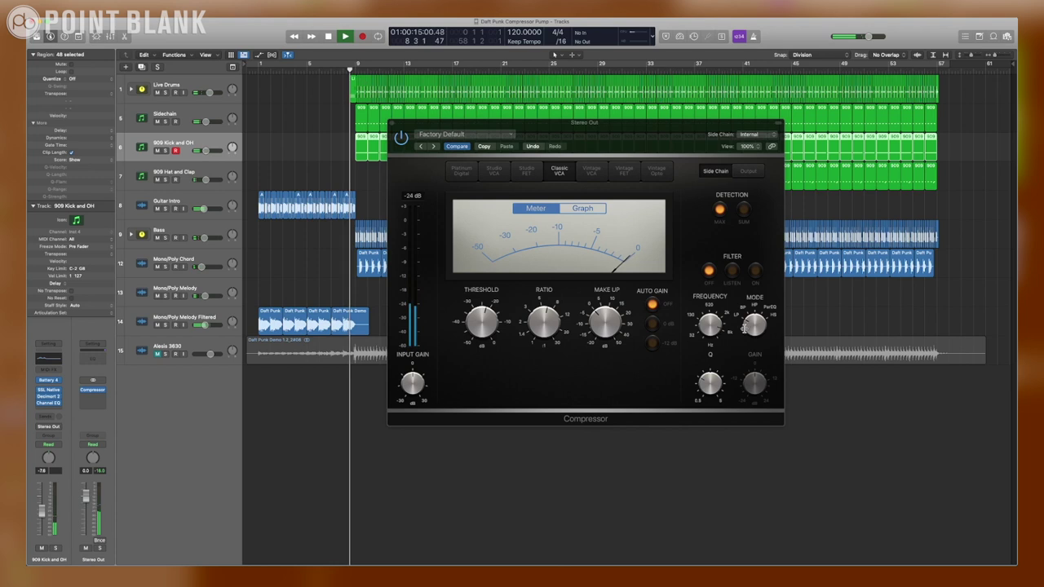
Step: Listen to the sidechain filter, tune it to about 60 Hz, compare Sum and Max detection, then stop
click(731, 270)
drag(711, 326, 706, 371)
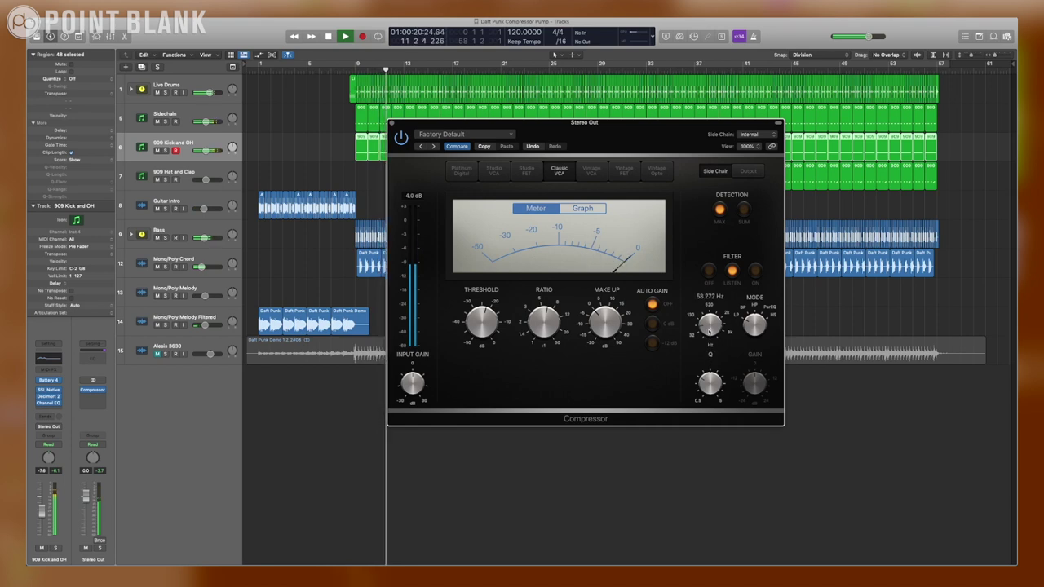
drag(710, 327, 709, 328)
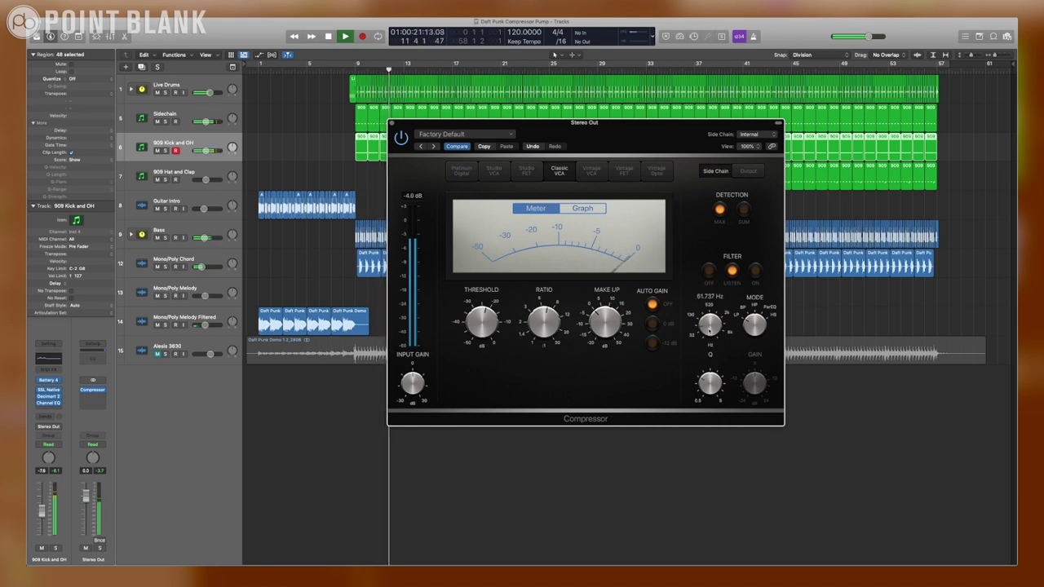
click(745, 211)
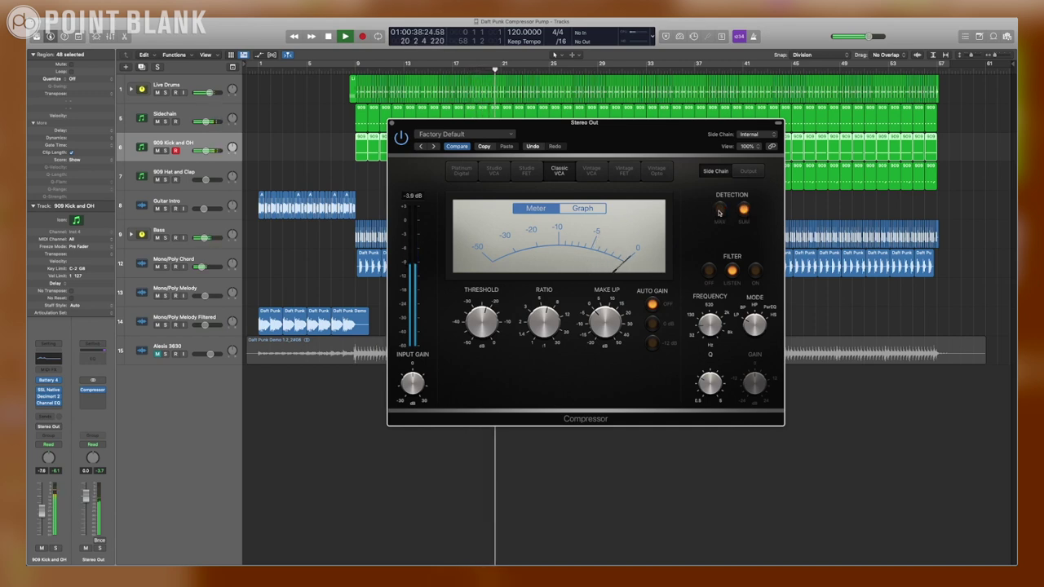
click(719, 211)
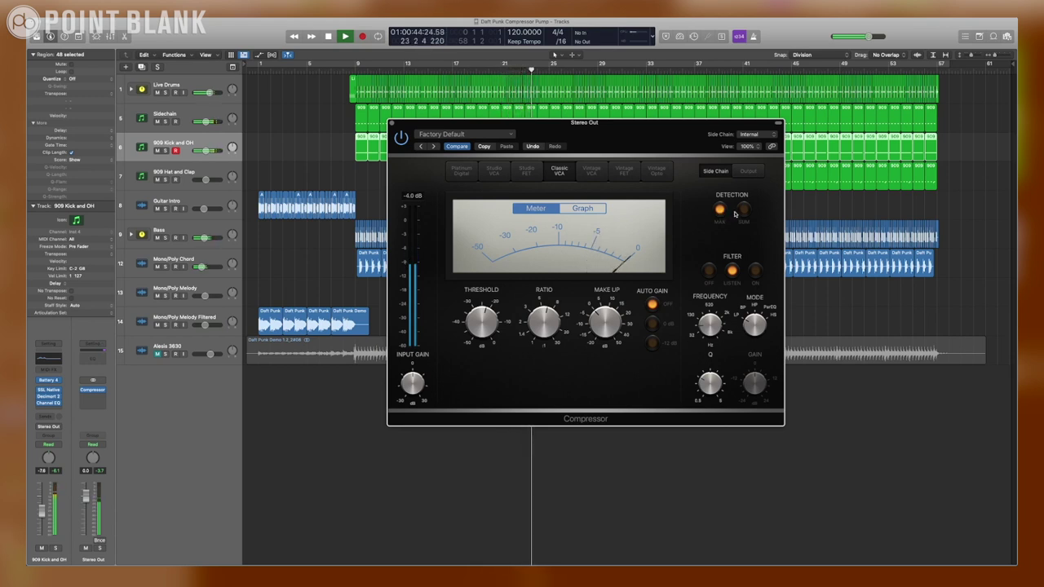
key(space)
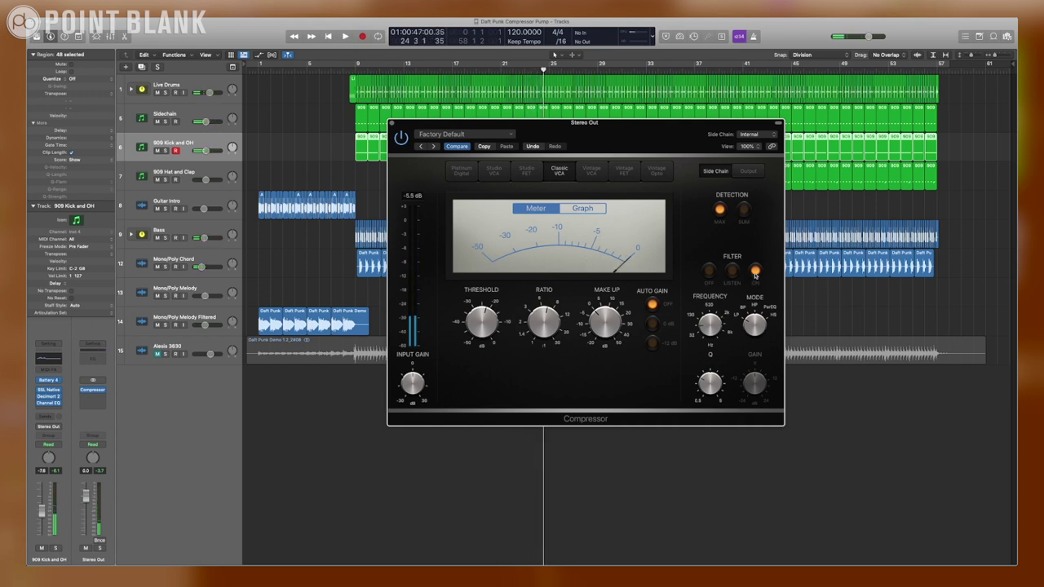
Step: Resume playback and switch the Compressor's detection to Sum with the sidechain filter on
key(space)
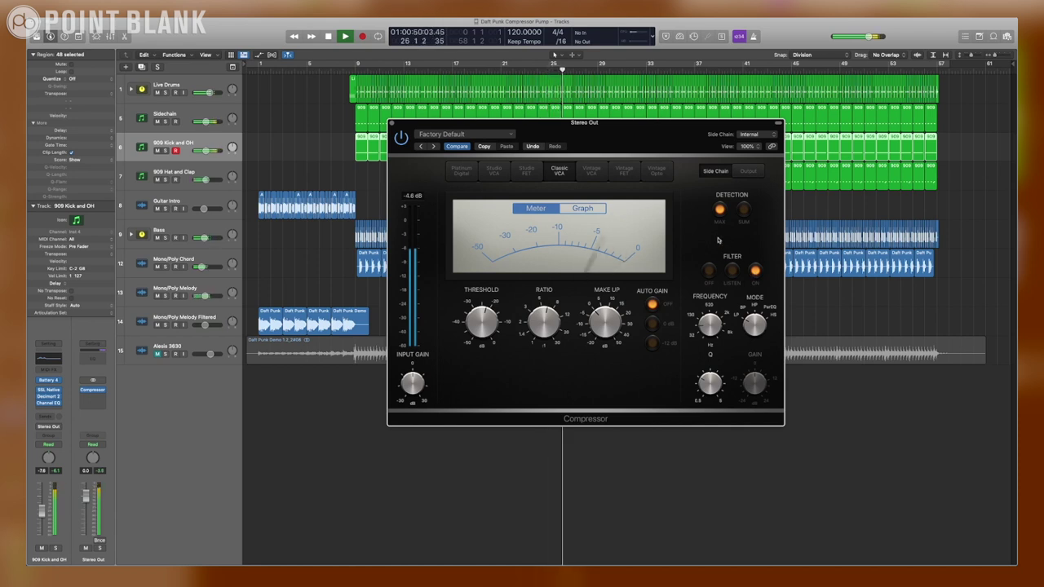
click(744, 210)
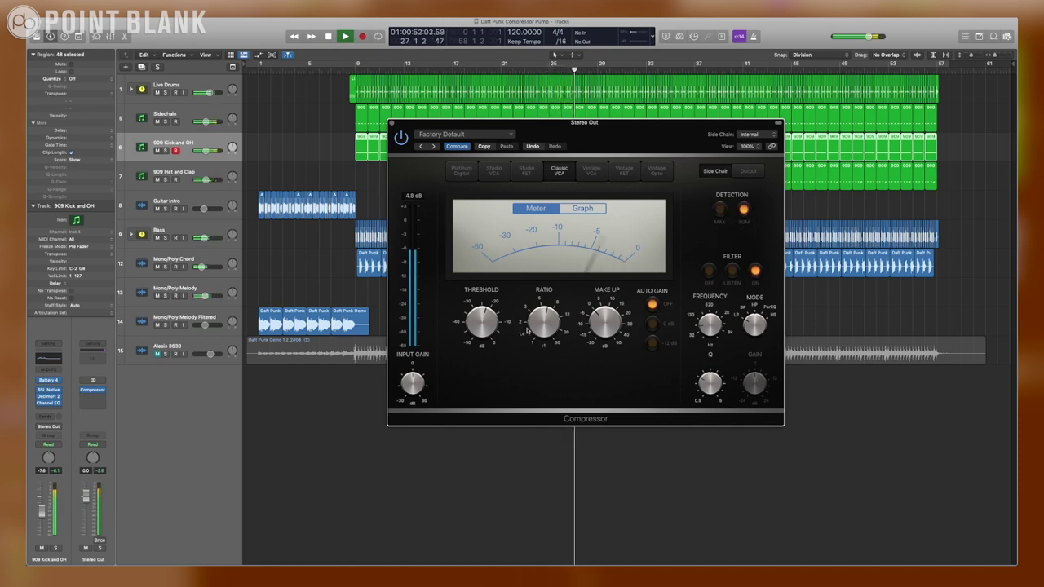
mouse_move(484, 324)
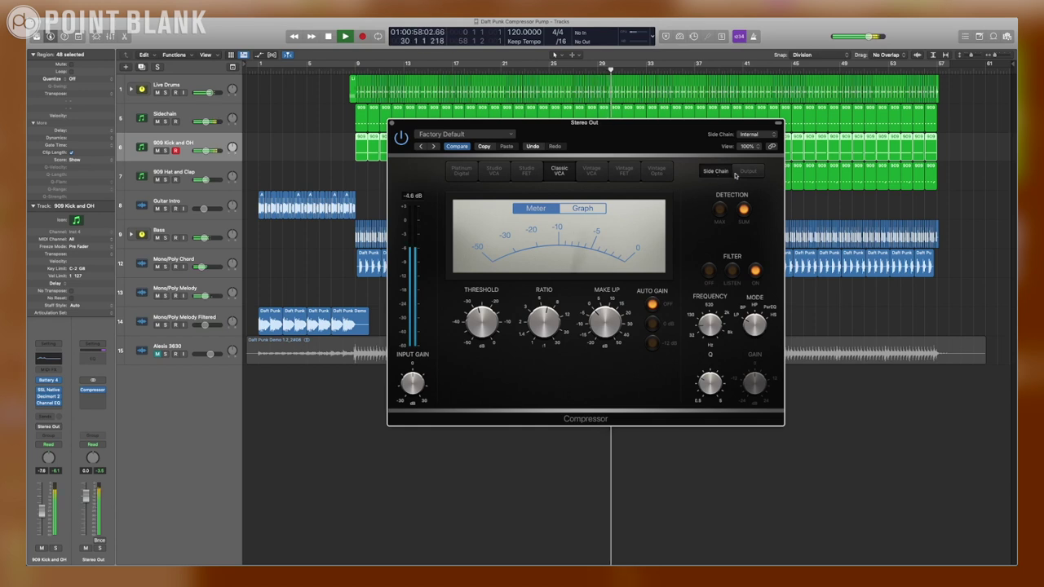
Step: Show the output section, compare the bypass, and bring Make Up gain to 2.5 dB
click(736, 172)
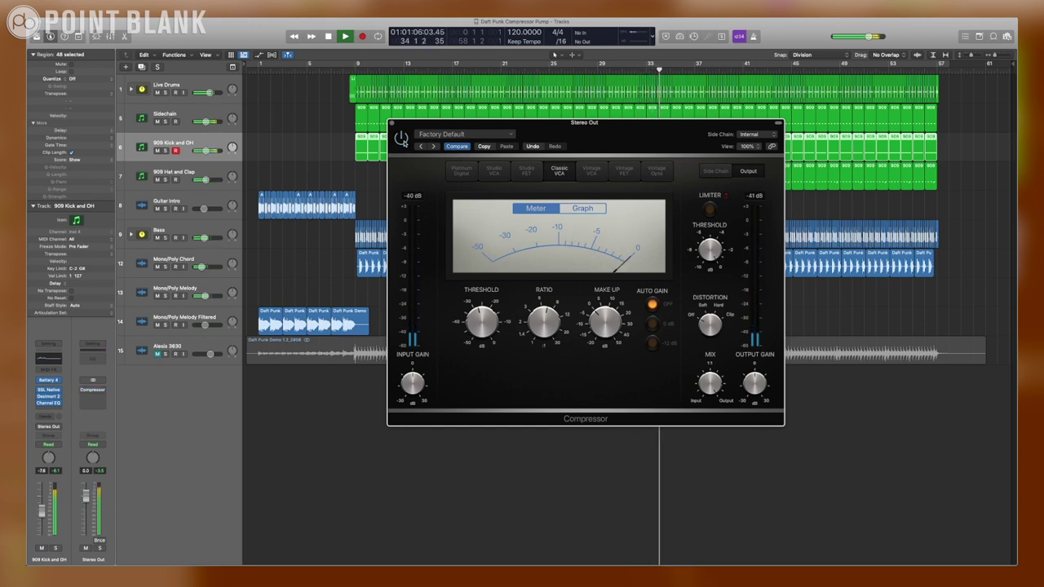
click(401, 139)
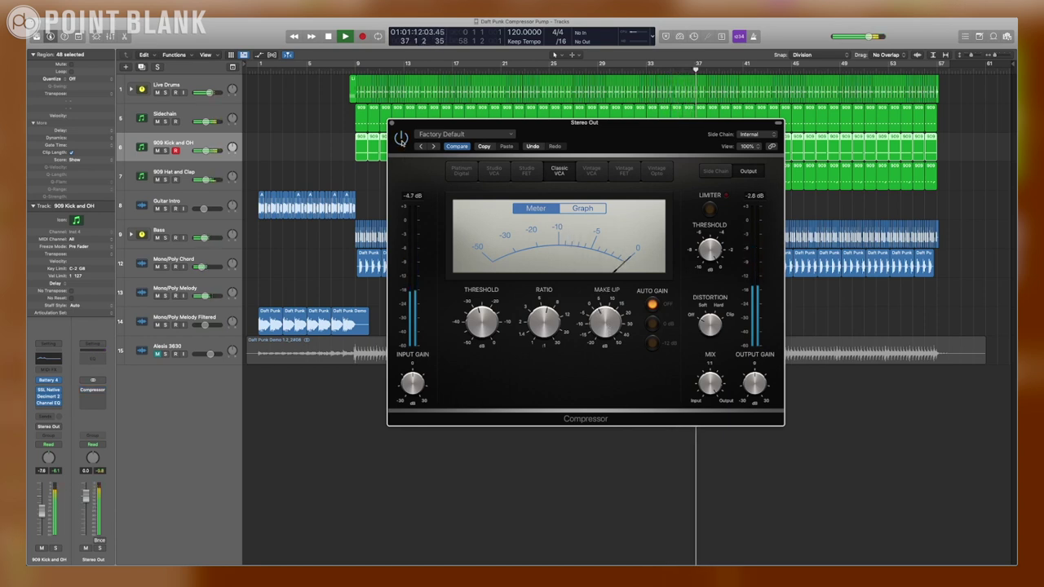
scroll(614, 324, down, 2)
mouse_move(695, 355)
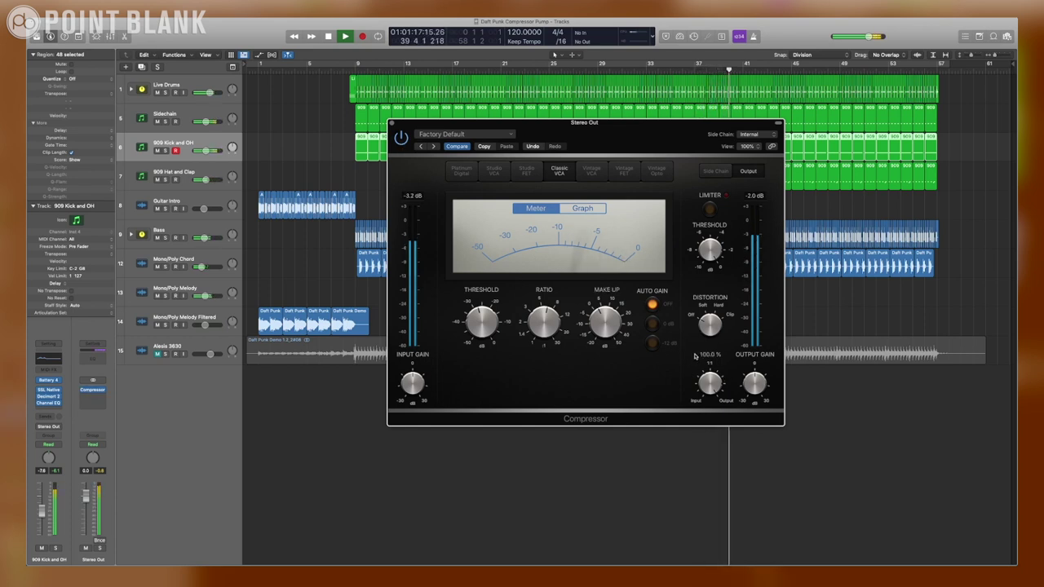
Step: Switch to the Vintage VCA model, replay from bar 8, and shorten Release to 36 ms
click(591, 171)
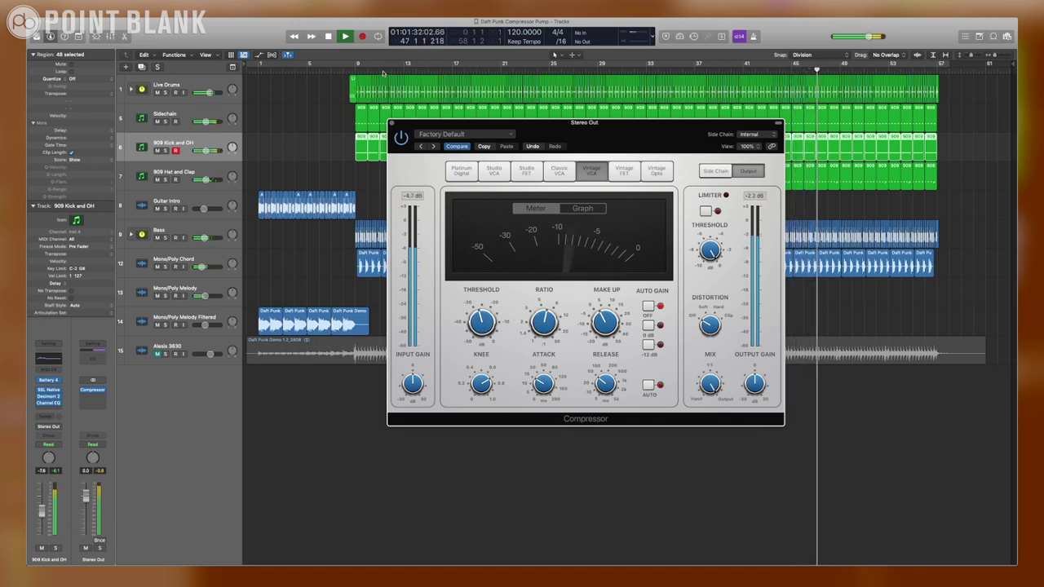
click(345, 63)
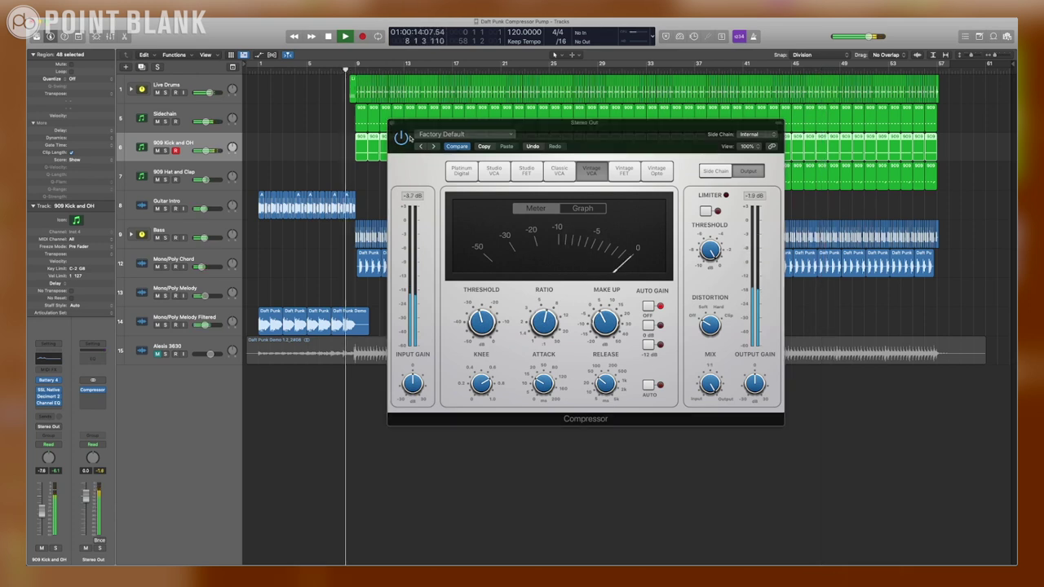
click(481, 383)
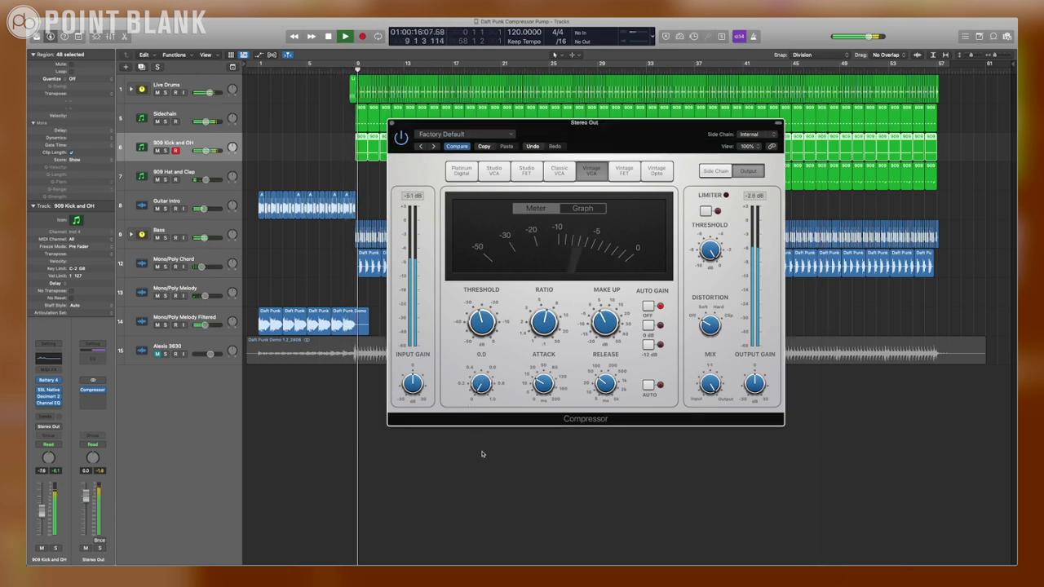
mouse_move(544, 395)
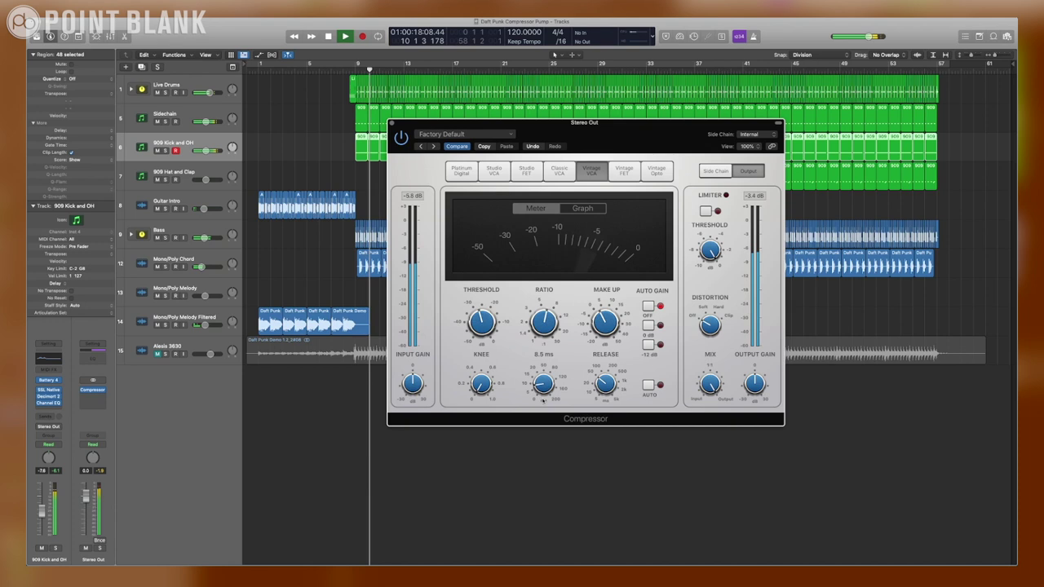
mouse_move(604, 384)
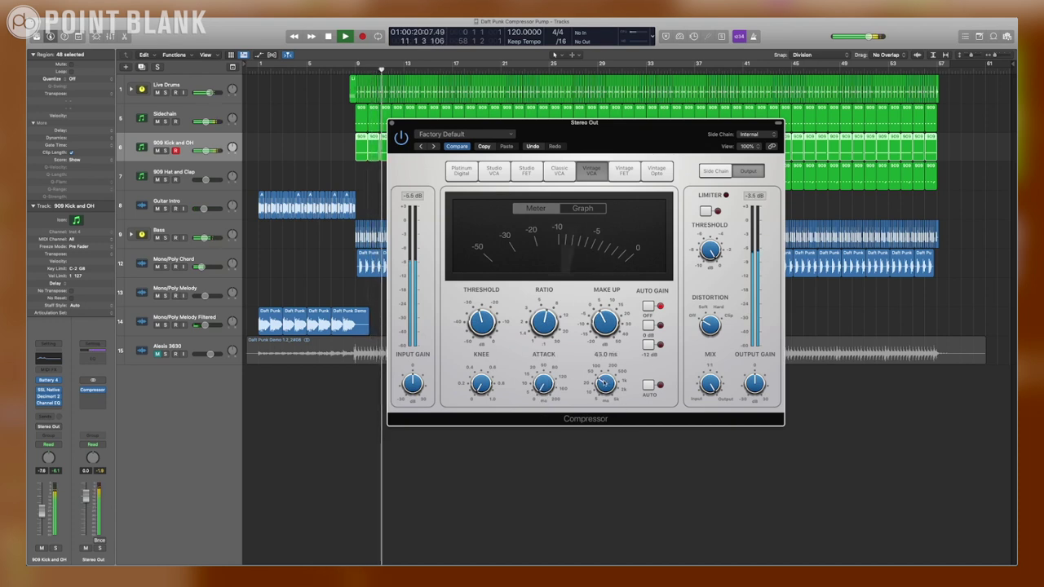
drag(605, 385, 604, 397)
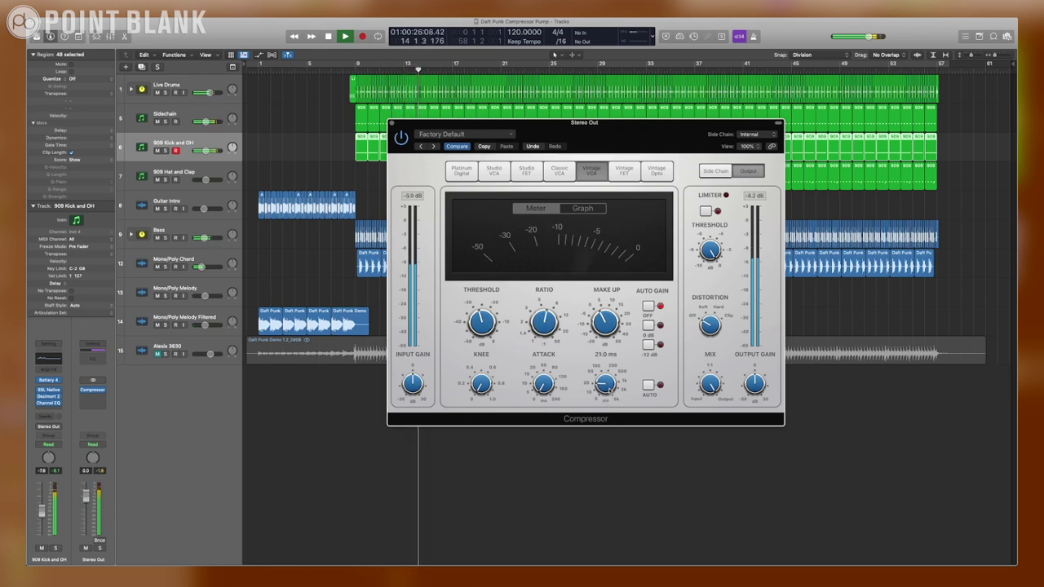
scroll(608, 383, up, 3)
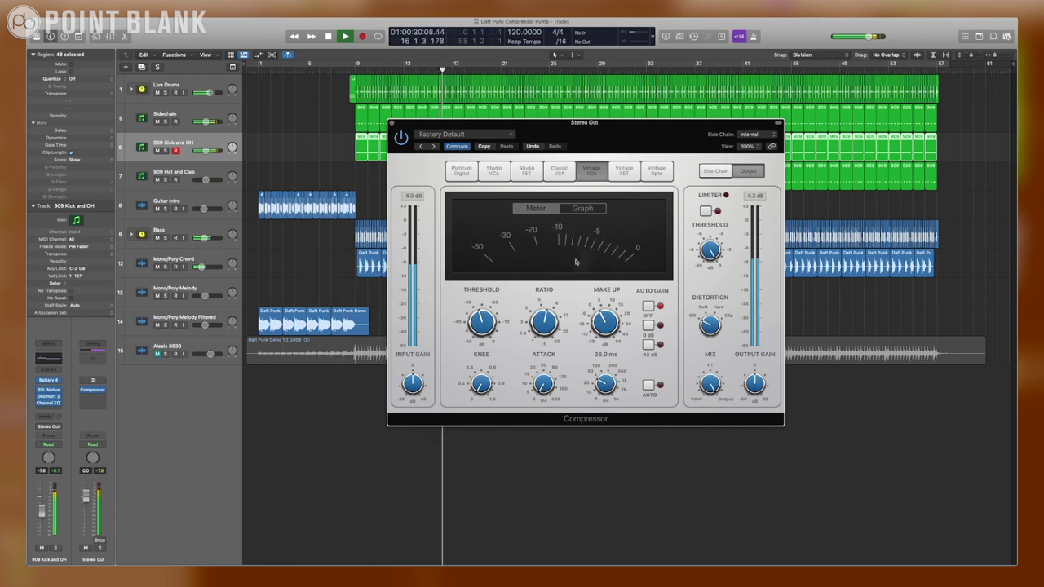
Step: A/B the Classic VCA model against Vintage VCA during playback, ending on Vintage VCA
click(562, 174)
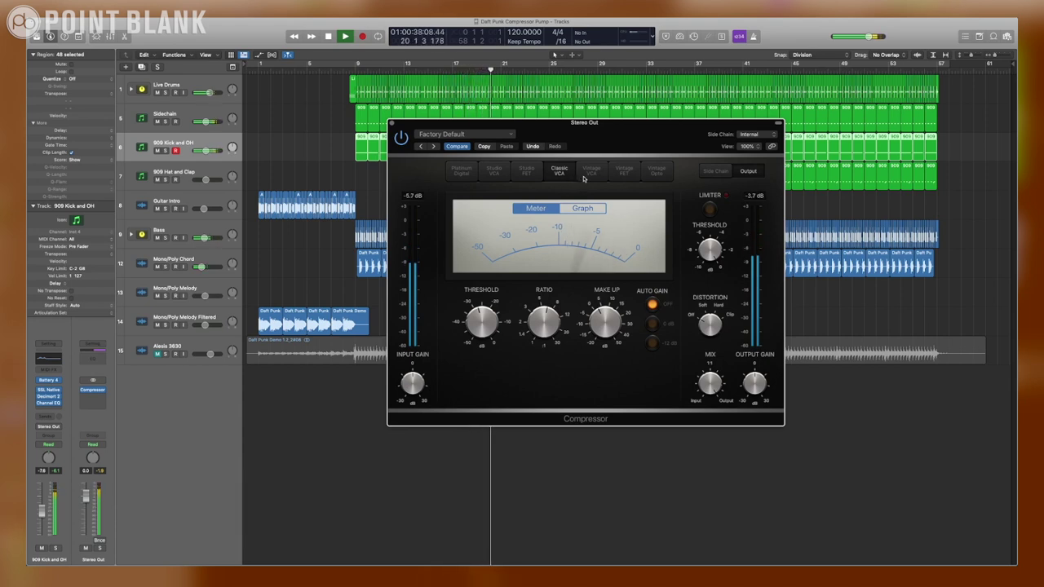
click(590, 171)
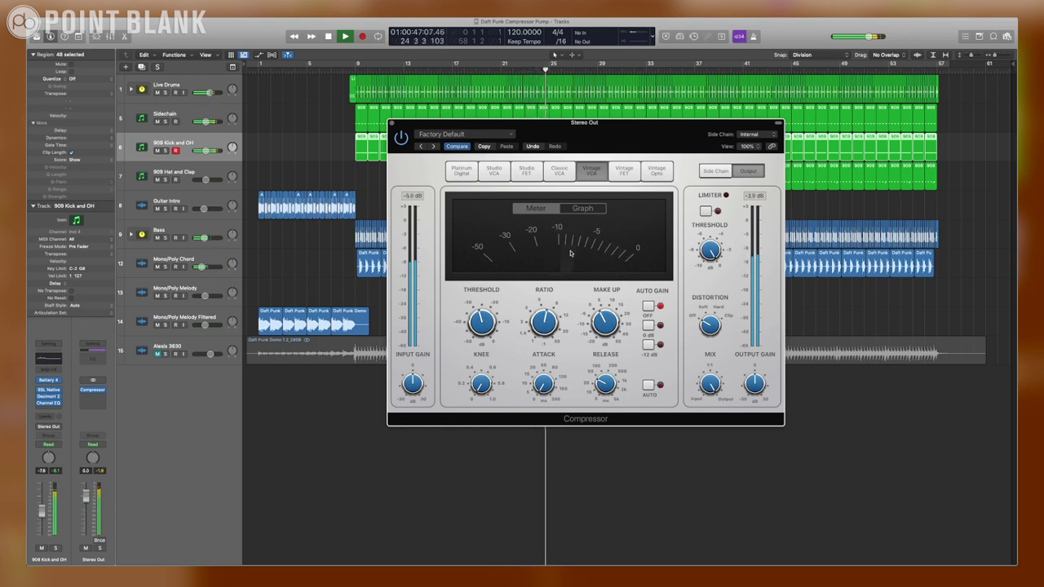
Step: Switch the Stereo Out Compressor to Classic VCA and check Make Up 2.5 dB, Mix 100%, Output Gain -0.5 dB
click(569, 173)
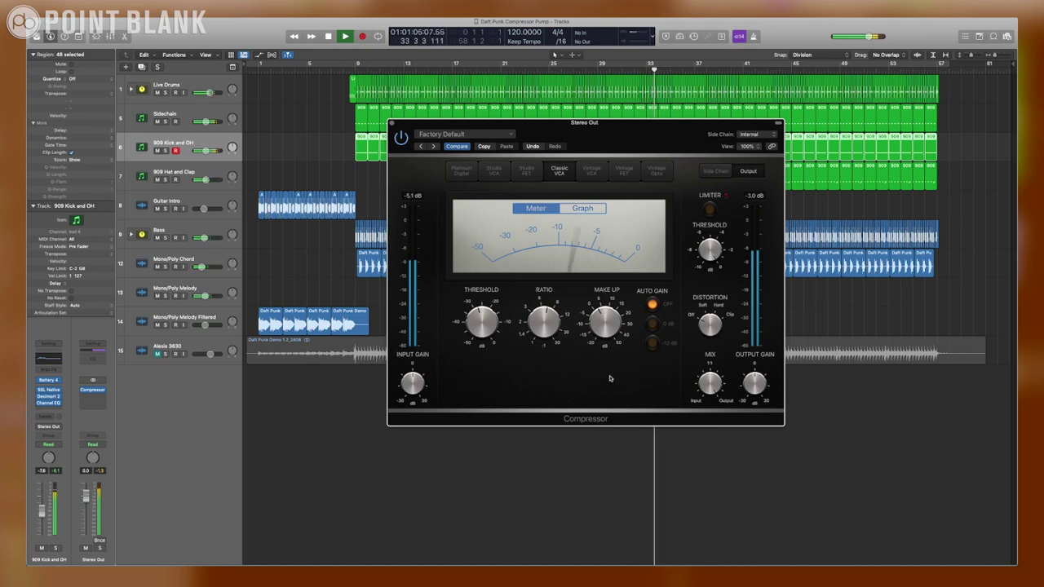
mouse_move(700, 380)
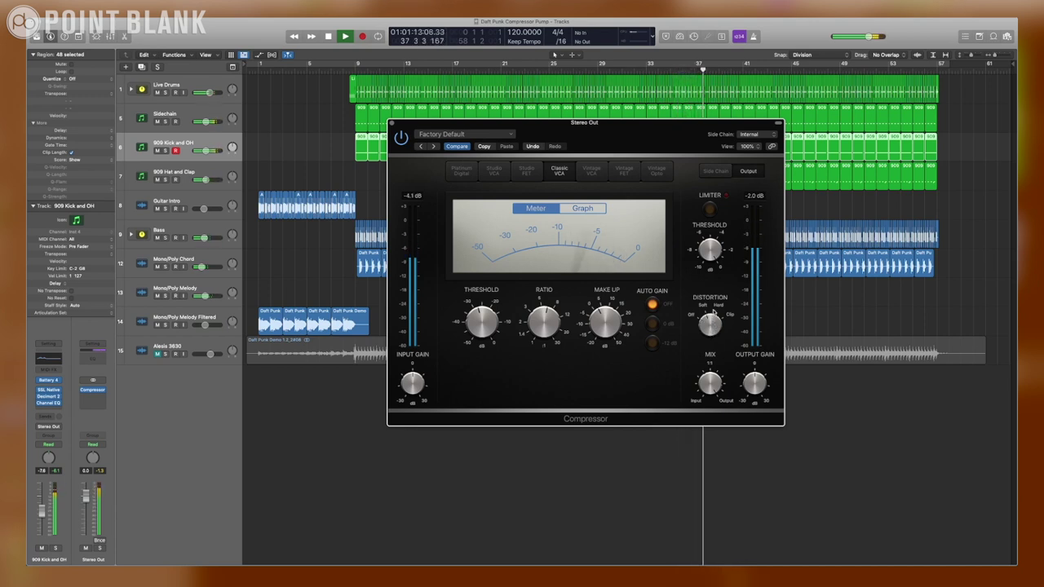
mouse_move(752, 382)
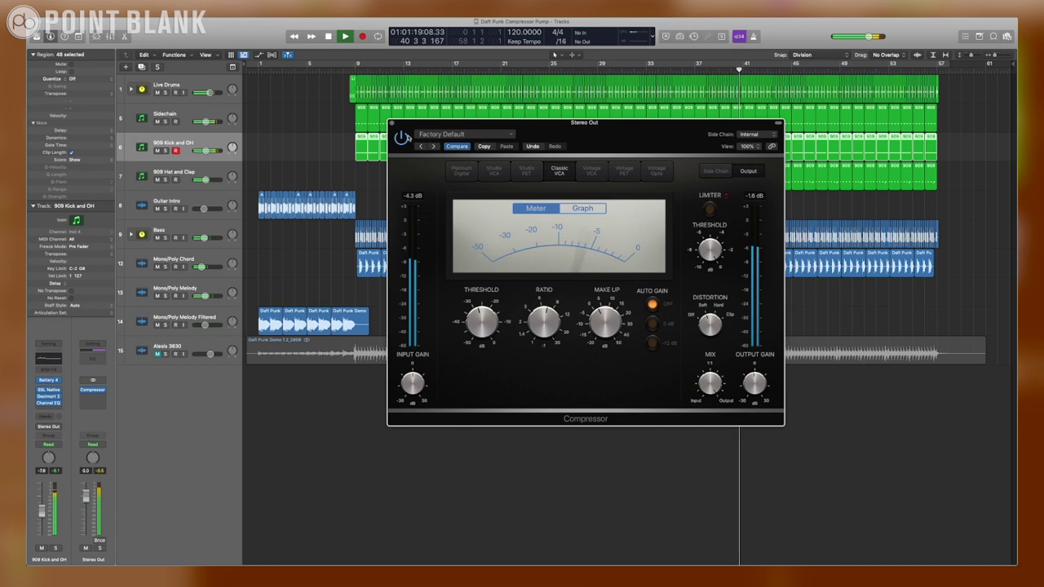
mouse_move(606, 324)
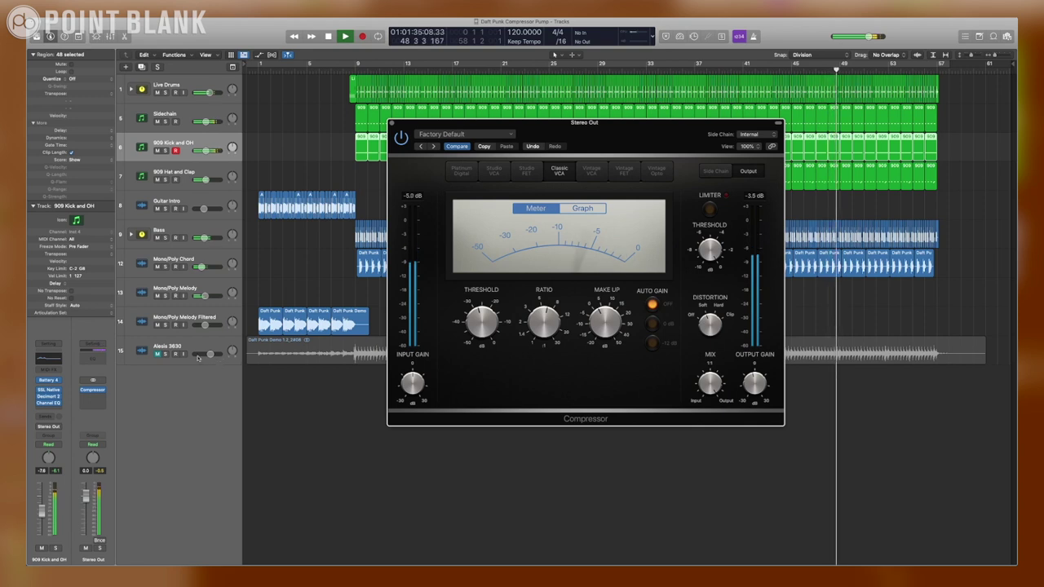
Step: Solo the Alesis 3630 reference to compare, then unsolo it and re-enable the Stereo Out Compressor
click(165, 354)
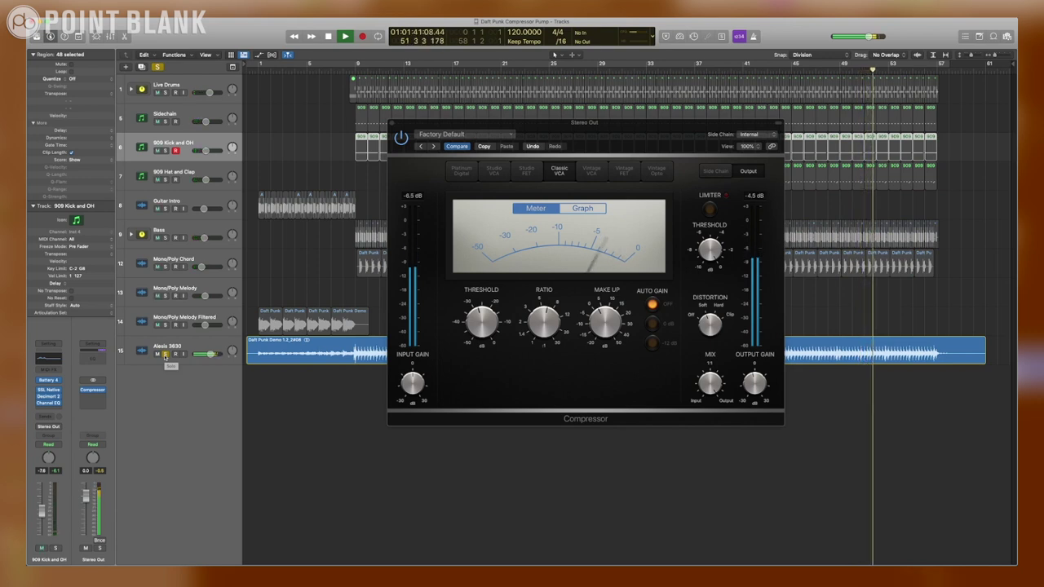
mouse_move(83, 392)
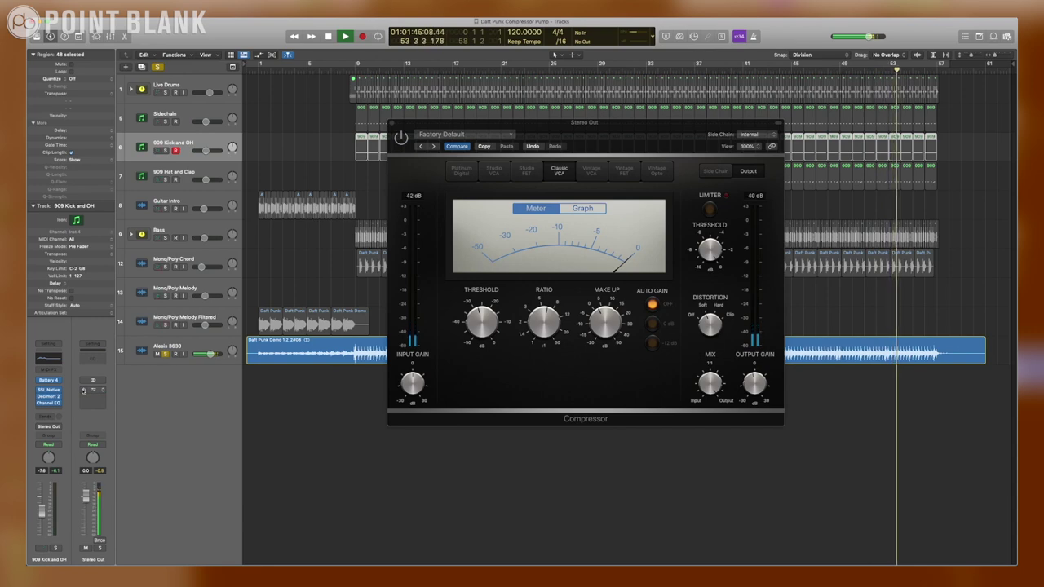
key(shift+i)
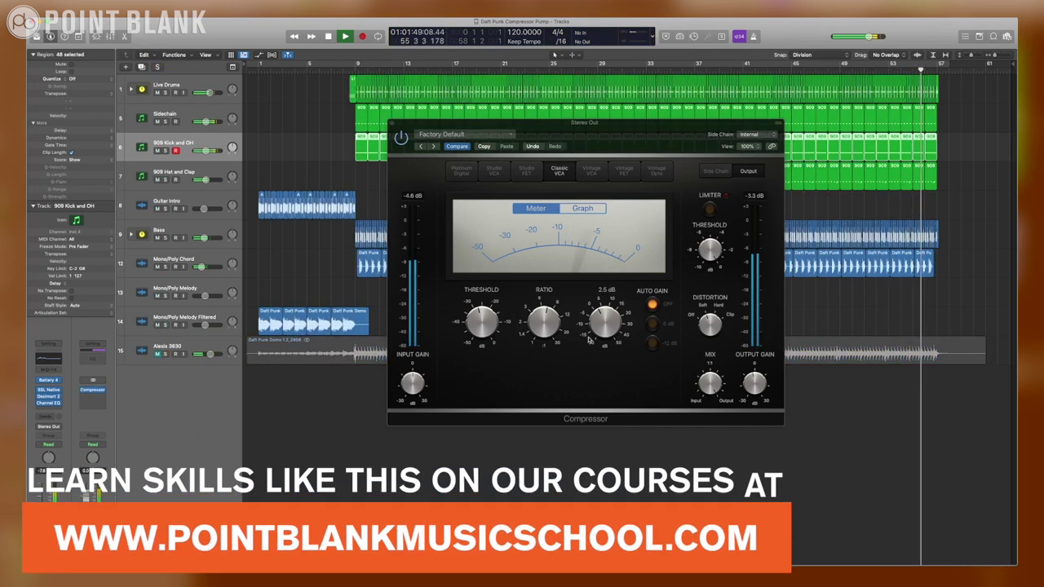
click(585, 336)
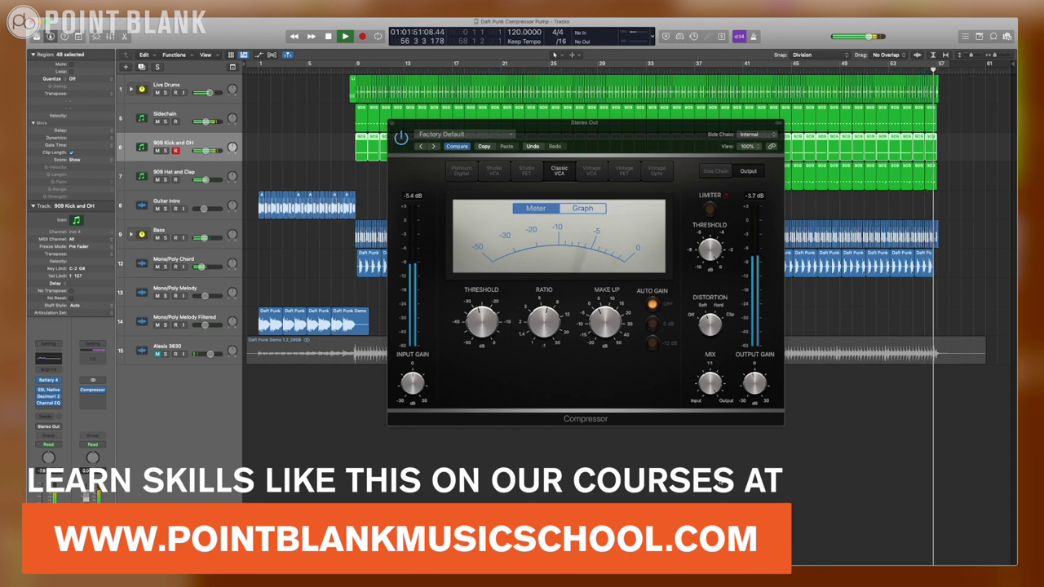